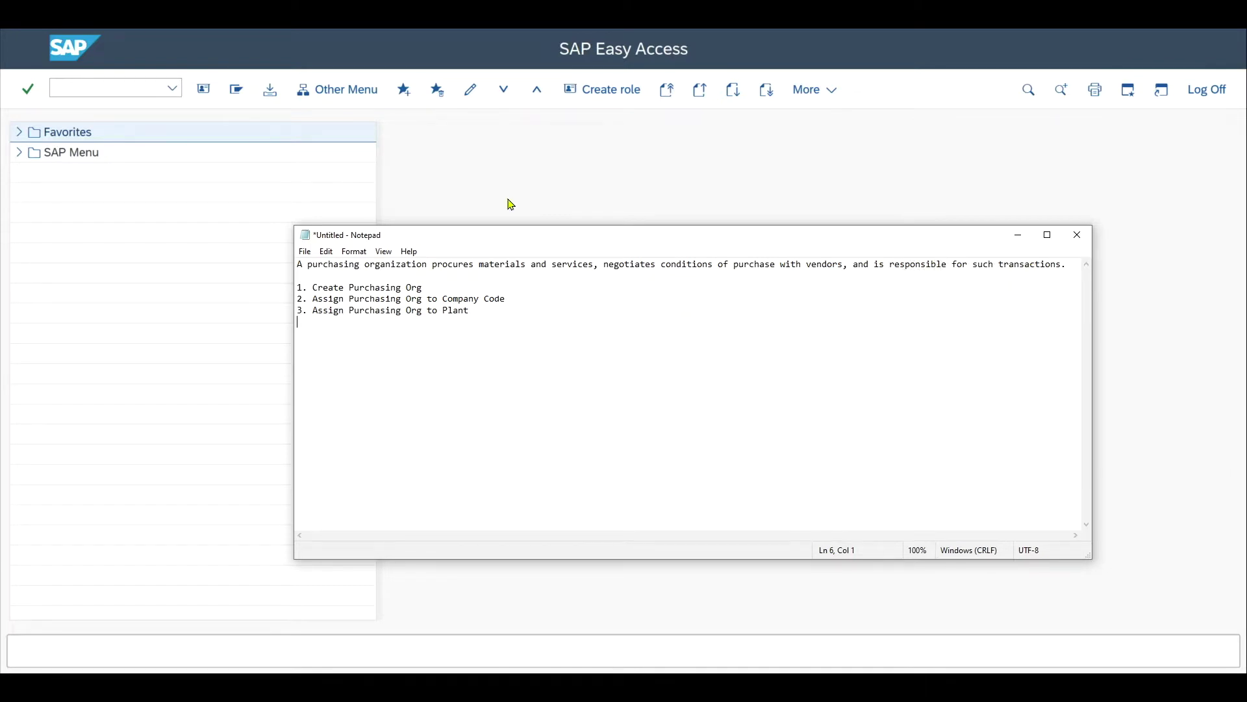
Highlight the Create Purchasing Org and Assign Purchasing Org lines in the notes.
click(458, 290)
drag(313, 302, 287, 265)
click(513, 326)
In OX08, create purchasing organization ABC1 with description 'This is a descrip.' and save it.
click(131, 81)
text(ox08)
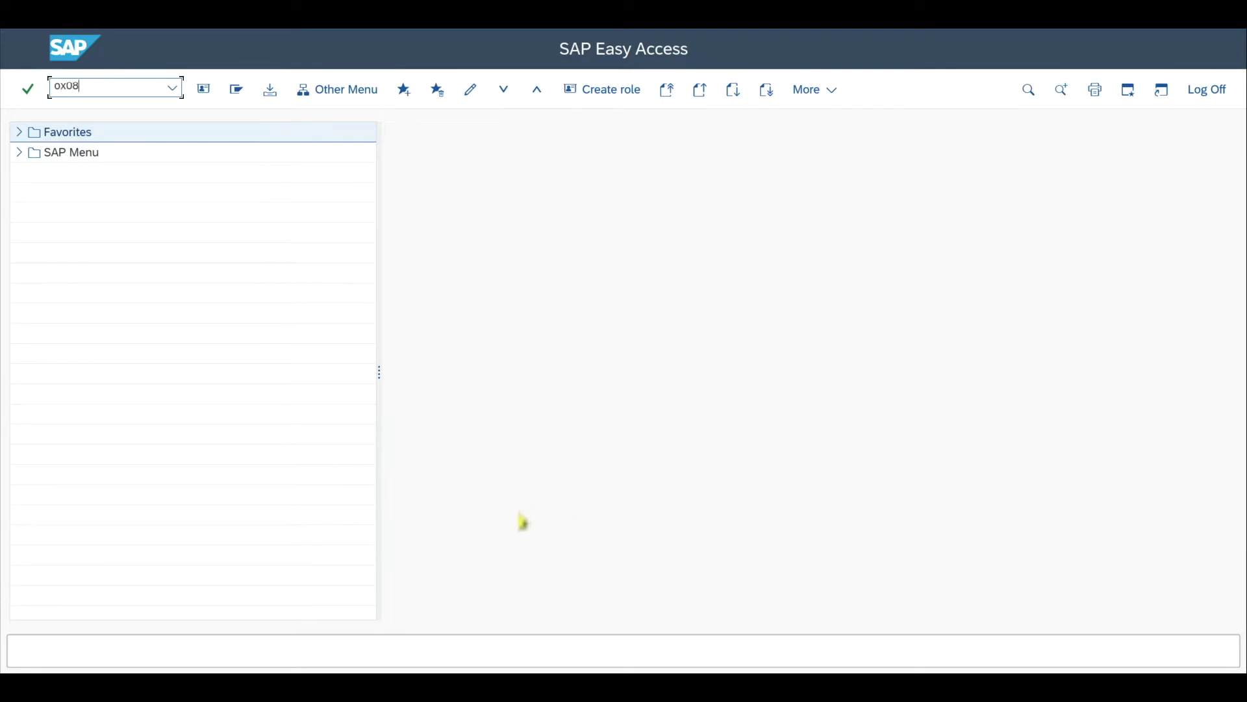
key(Return)
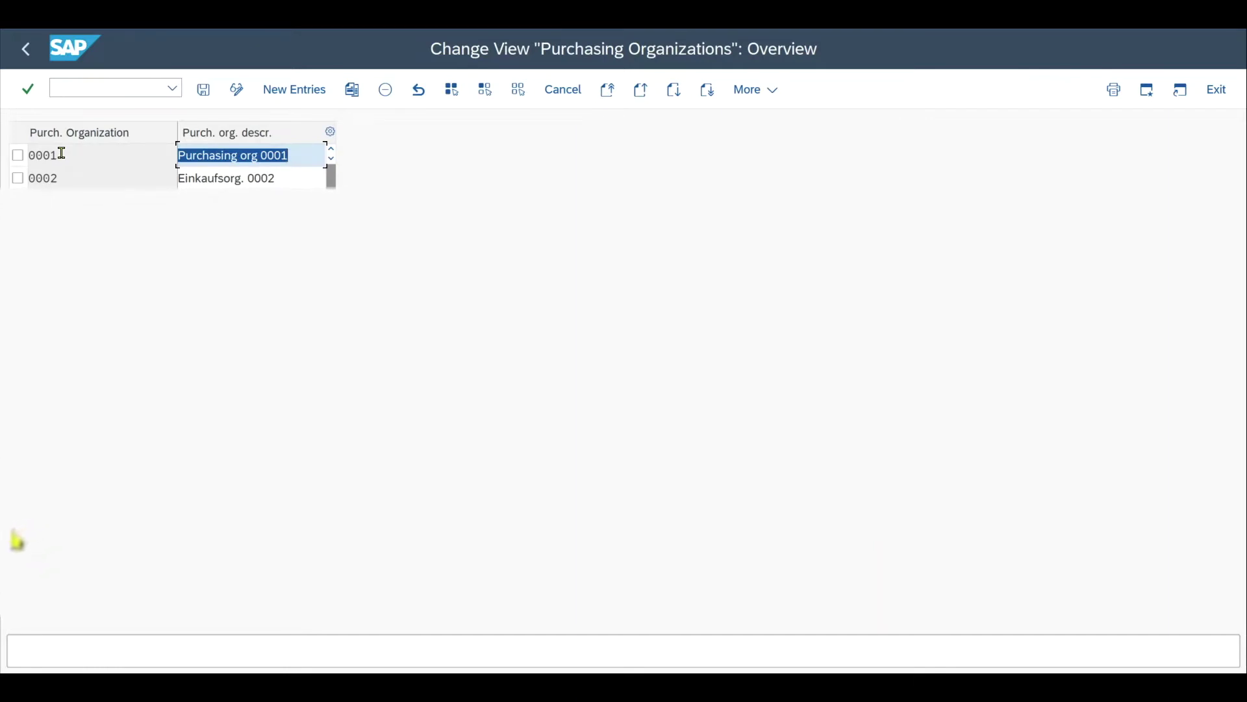
click(273, 89)
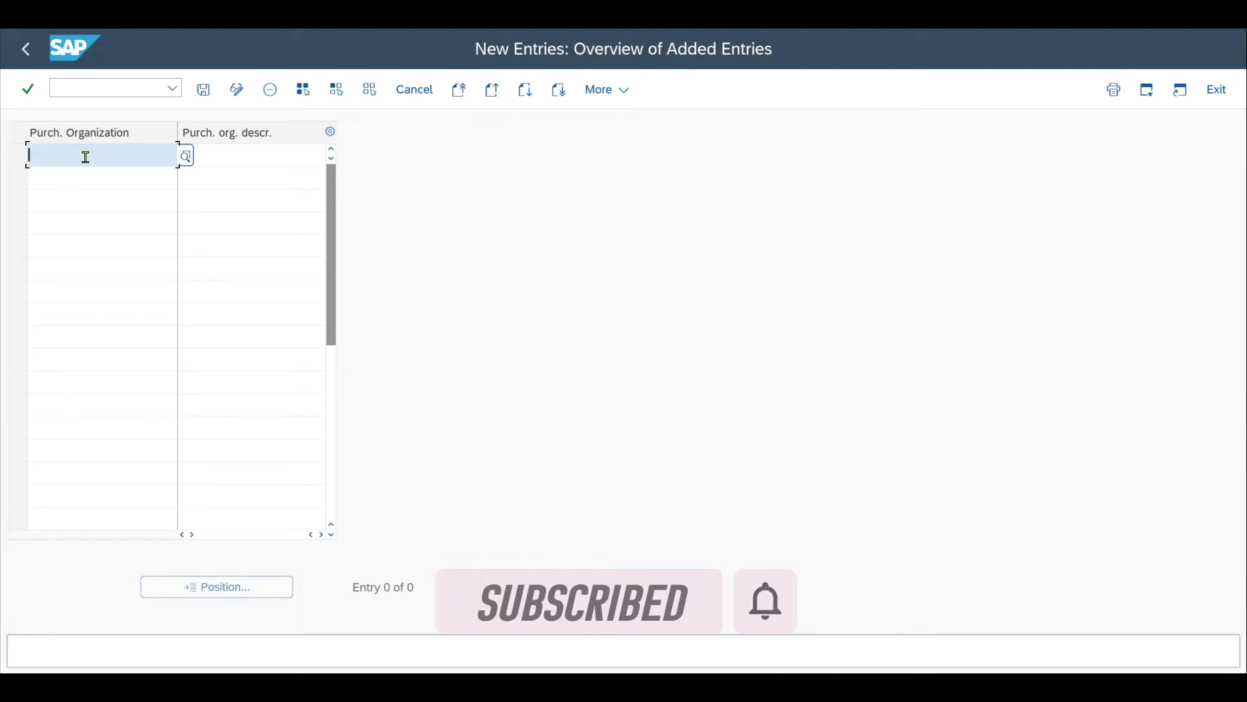
text(ABC1)
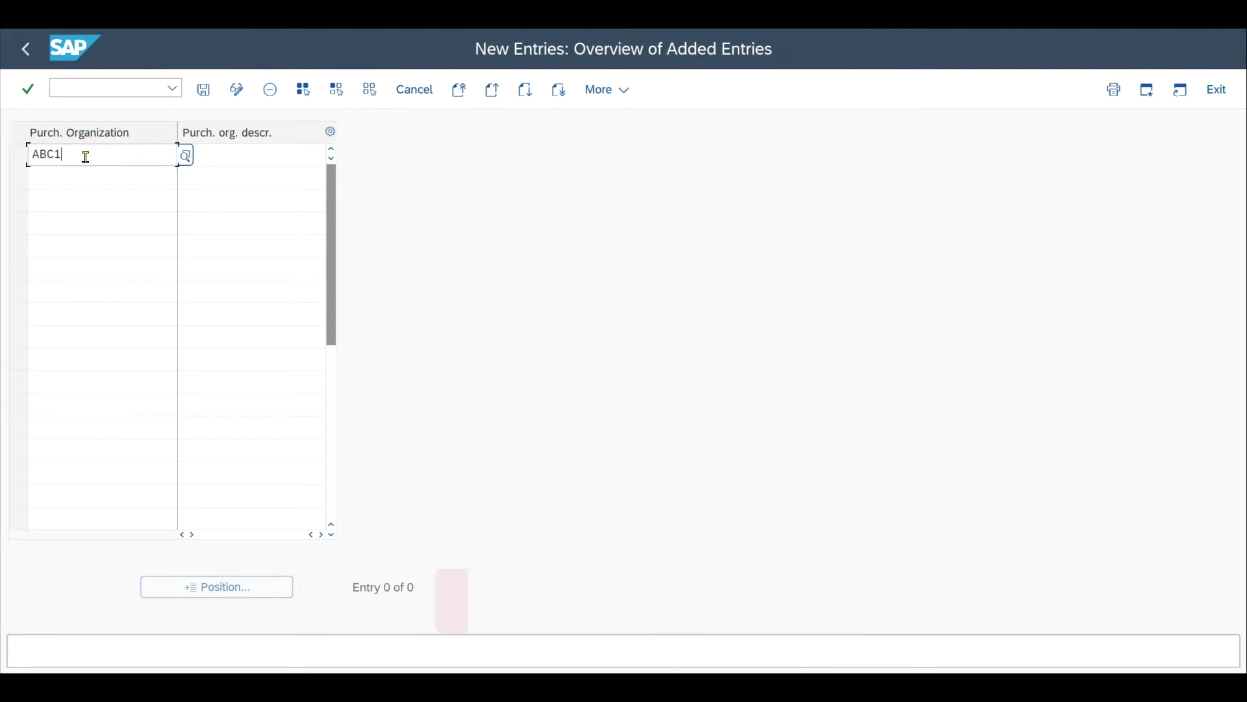
key(Tab)
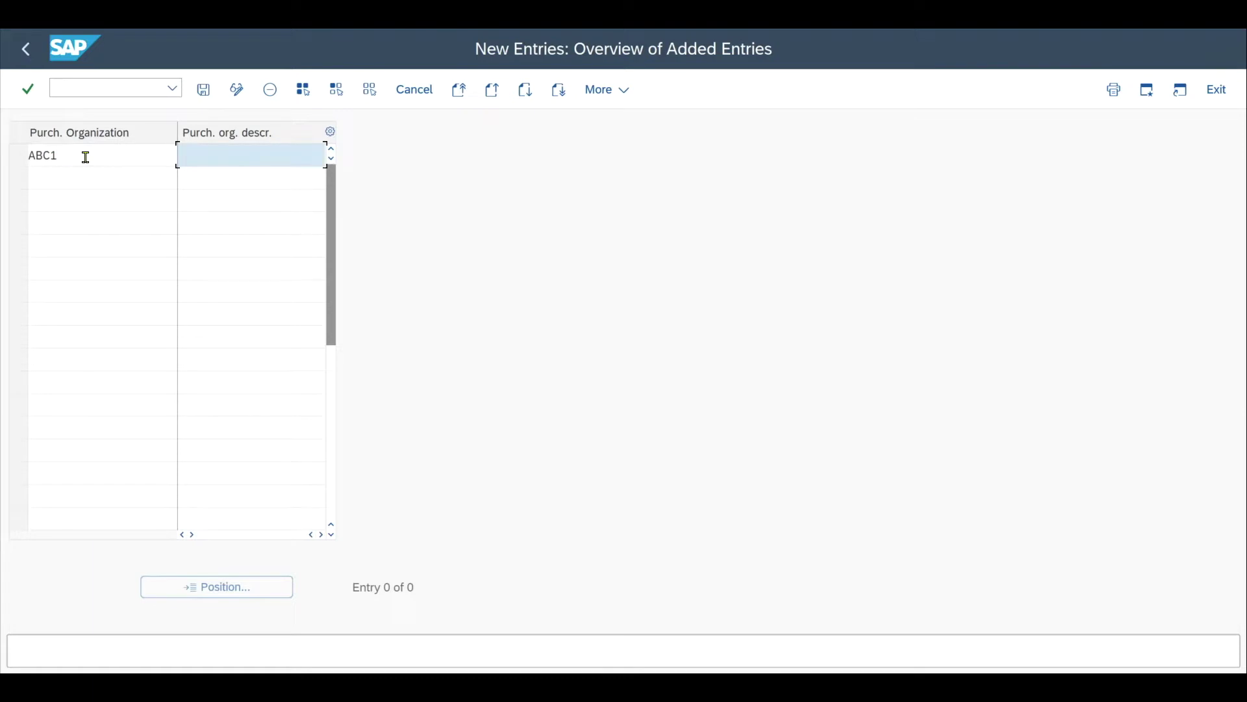
text(This is a descrip.)
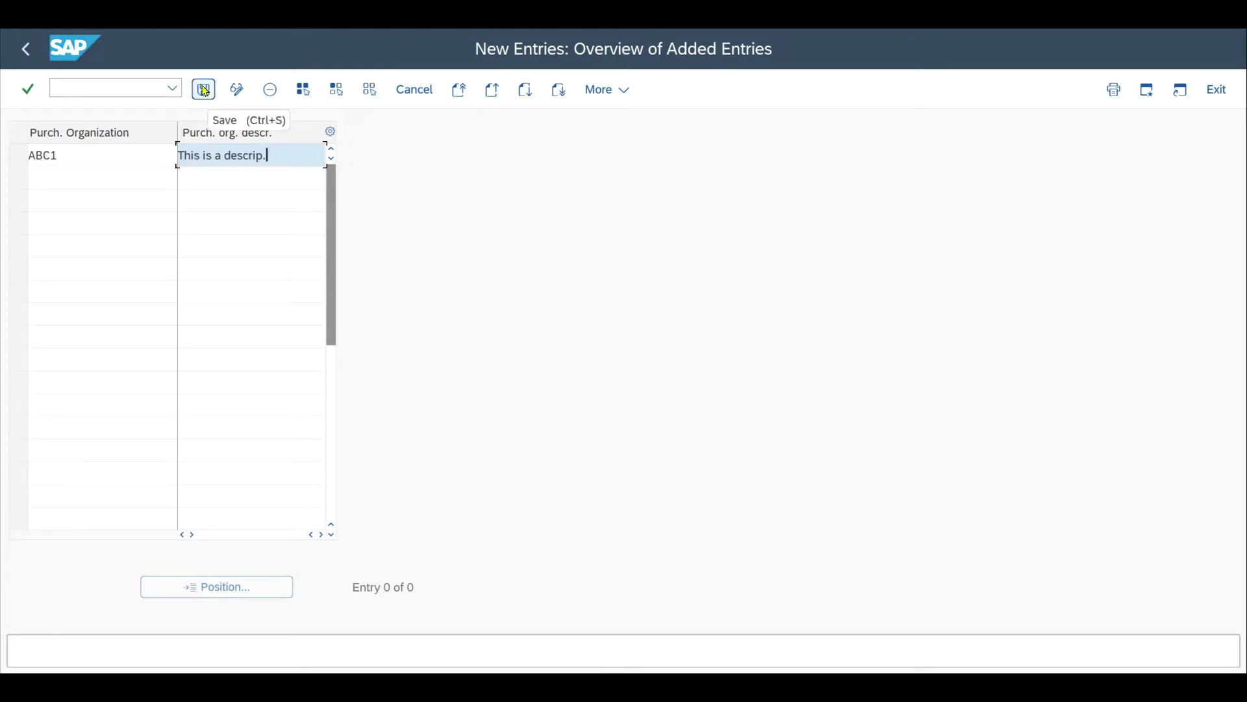
click(205, 93)
key(alt+Tab)
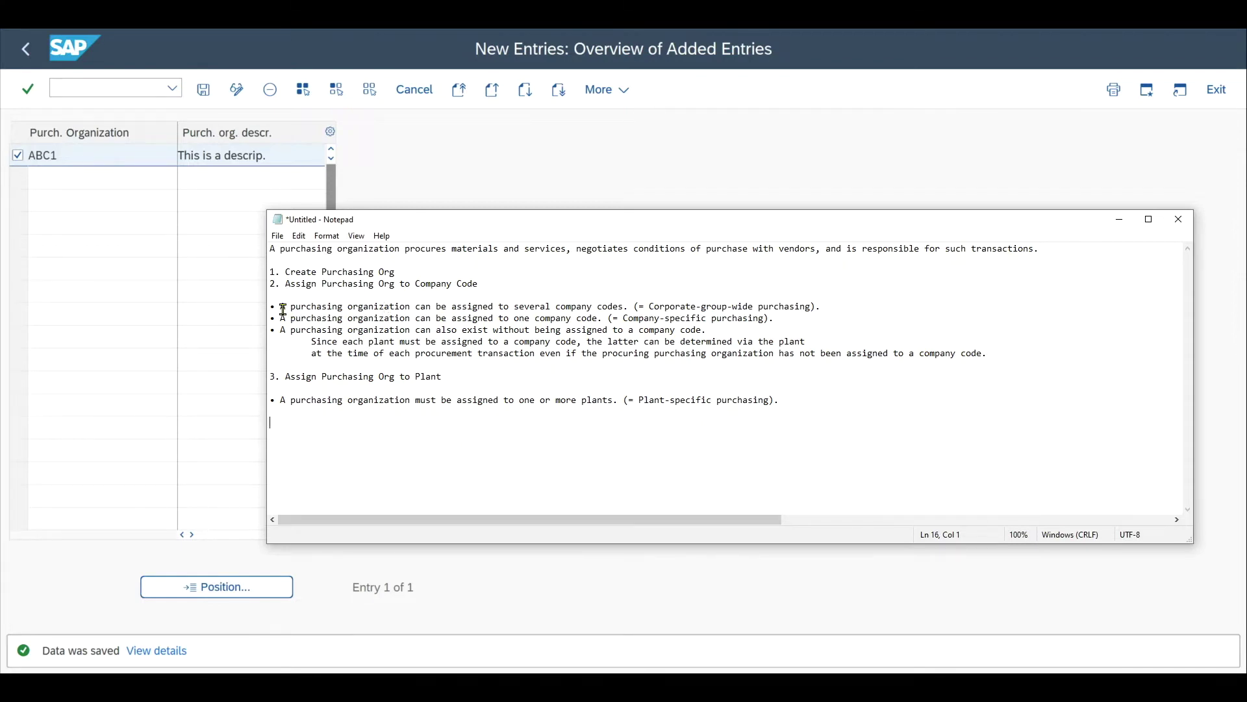
Highlight the corporate-group-wide and company-specific purchasing notes in Notepad.
drag(280, 308, 654, 308)
drag(821, 306, 637, 308)
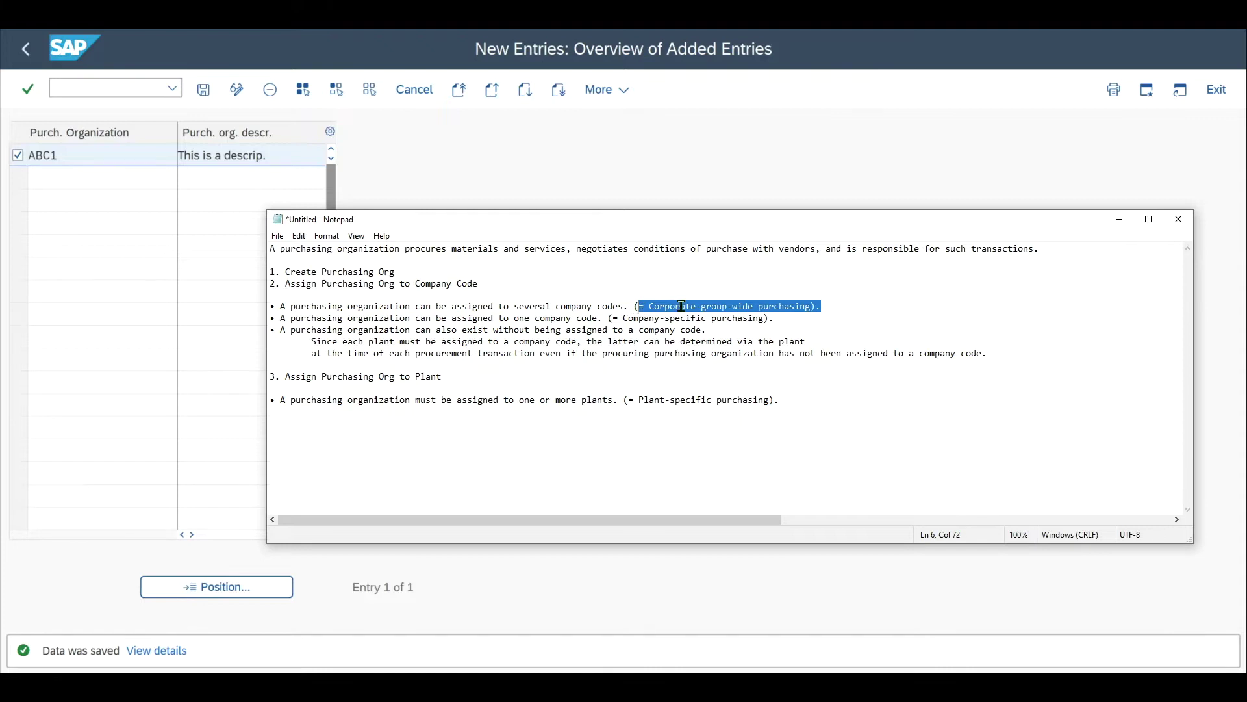
click(665, 306)
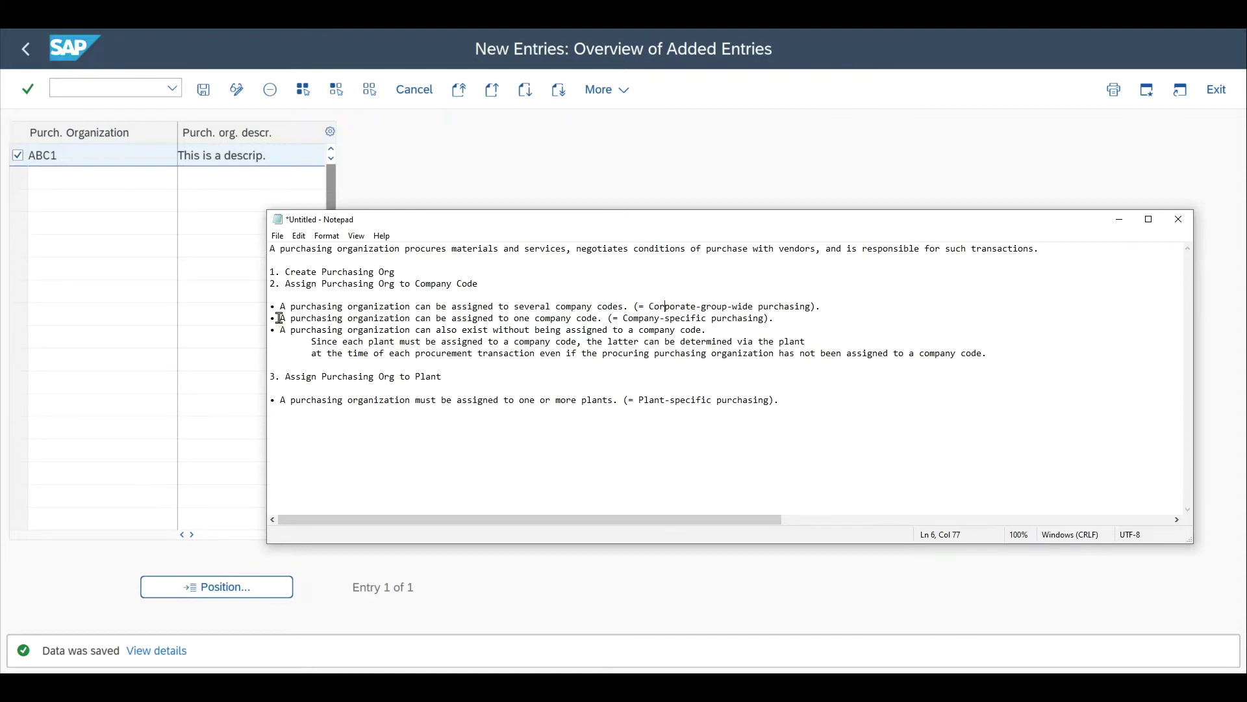
drag(280, 318, 599, 319)
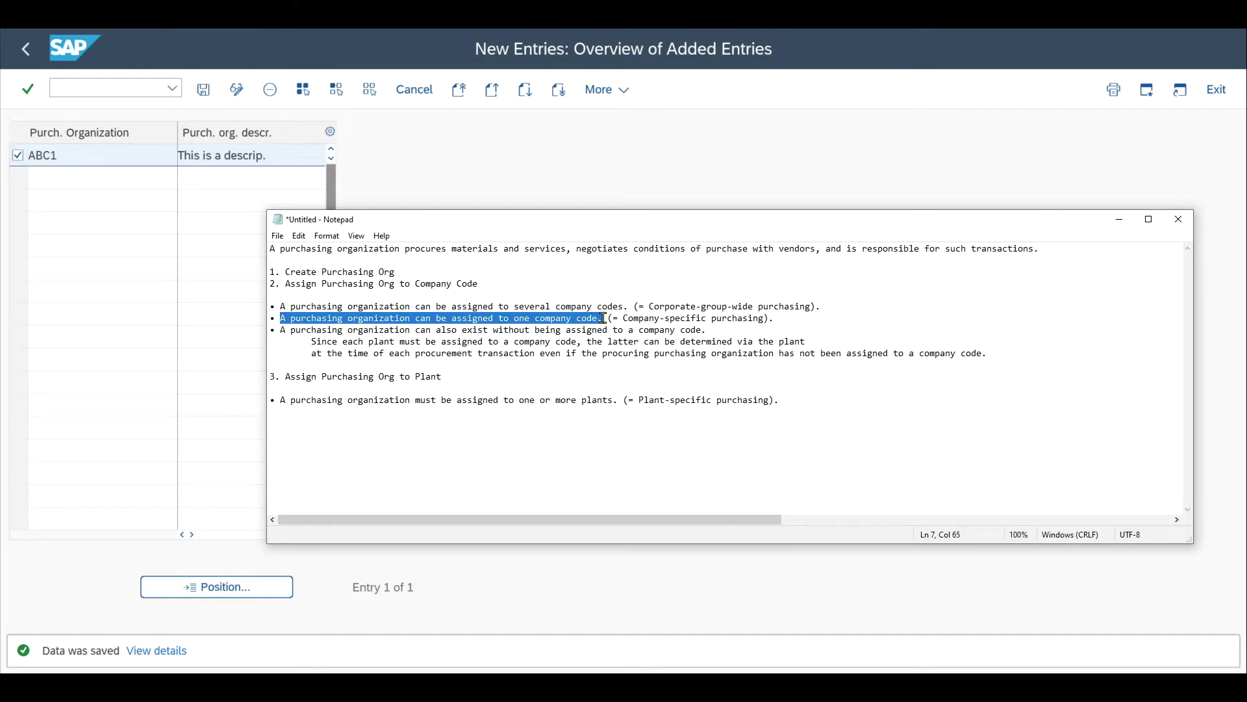
drag(775, 317, 598, 322)
click(389, 328)
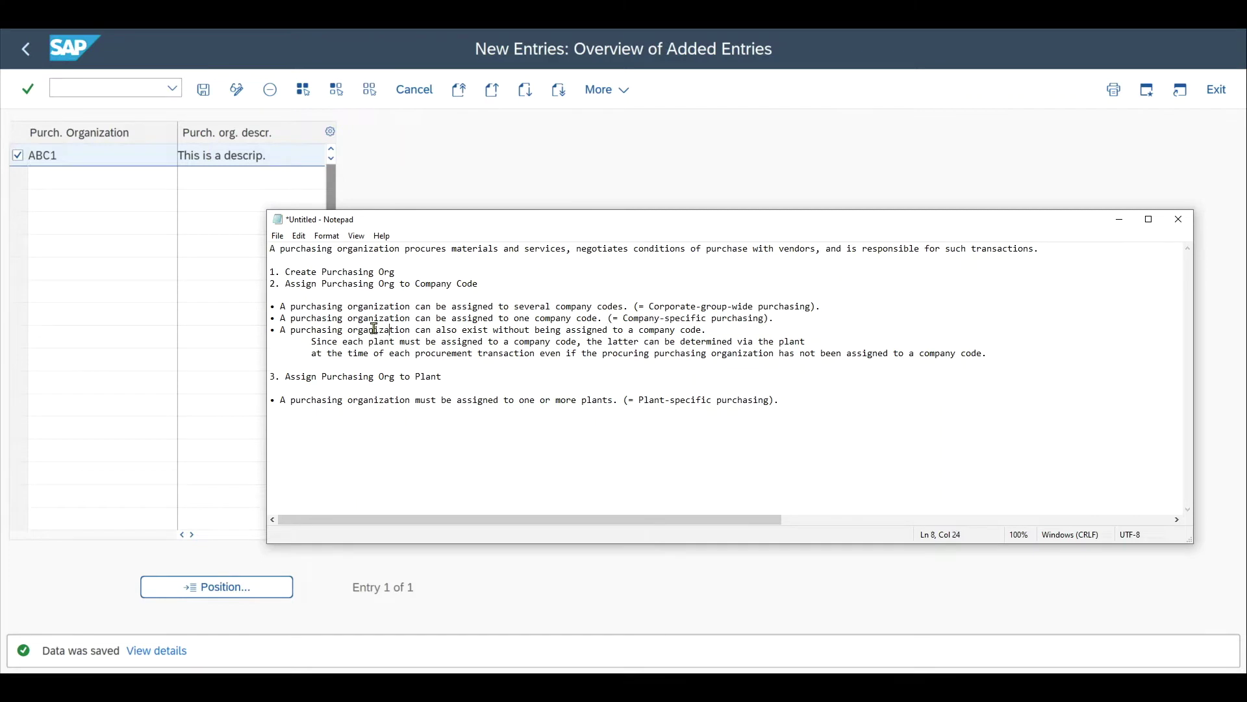
Highlight the third bullet and the plant sentence, then select OX01 to copy it.
drag(290, 330, 714, 332)
click(433, 412)
drag(310, 341, 602, 353)
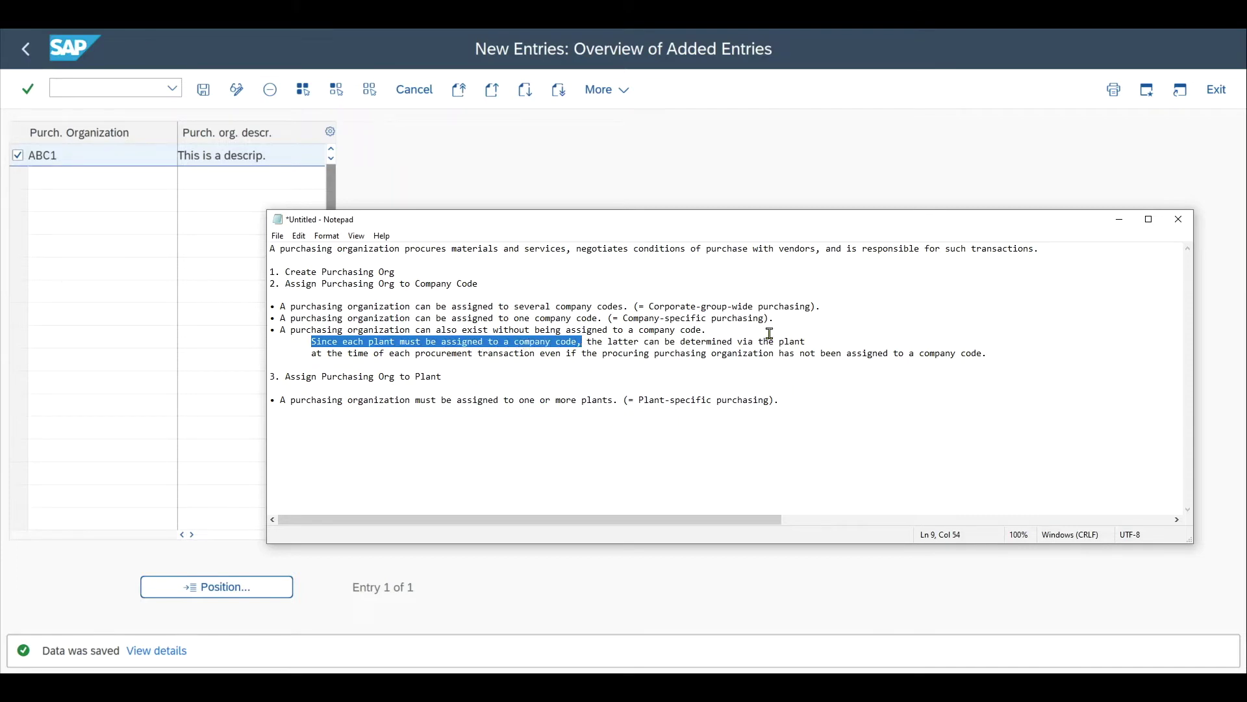
drag(805, 340, 586, 343)
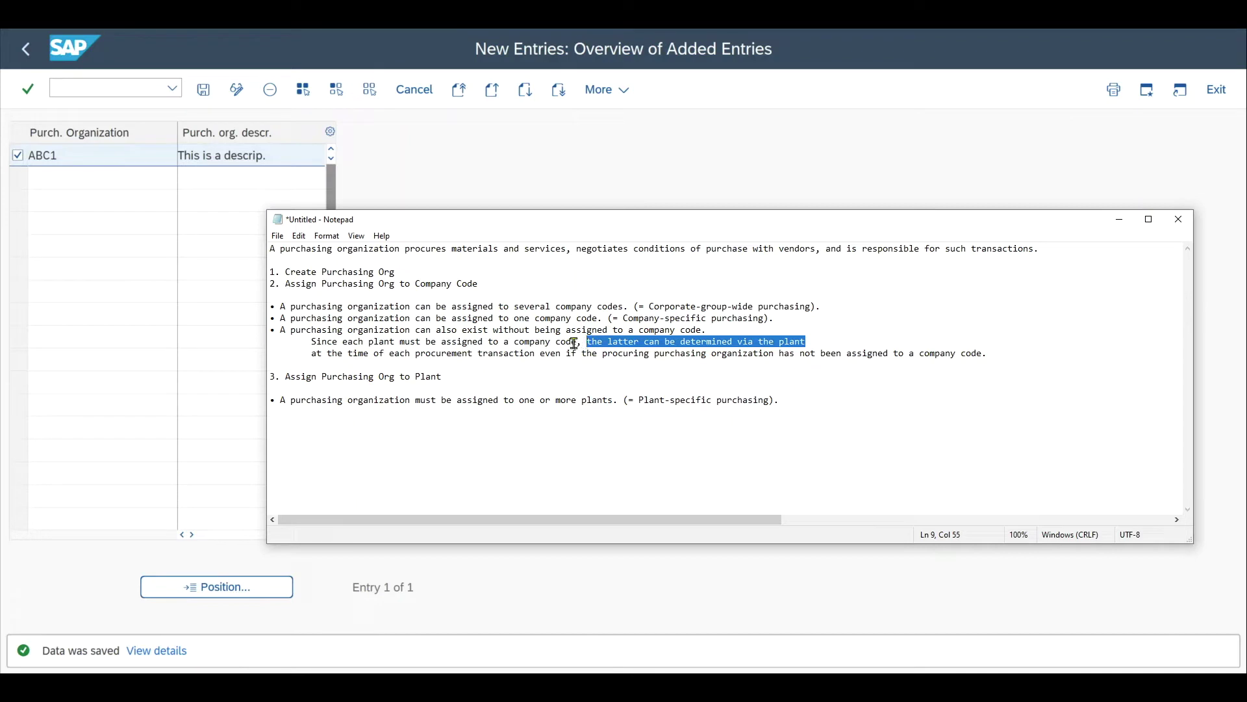
drag(576, 343, 514, 343)
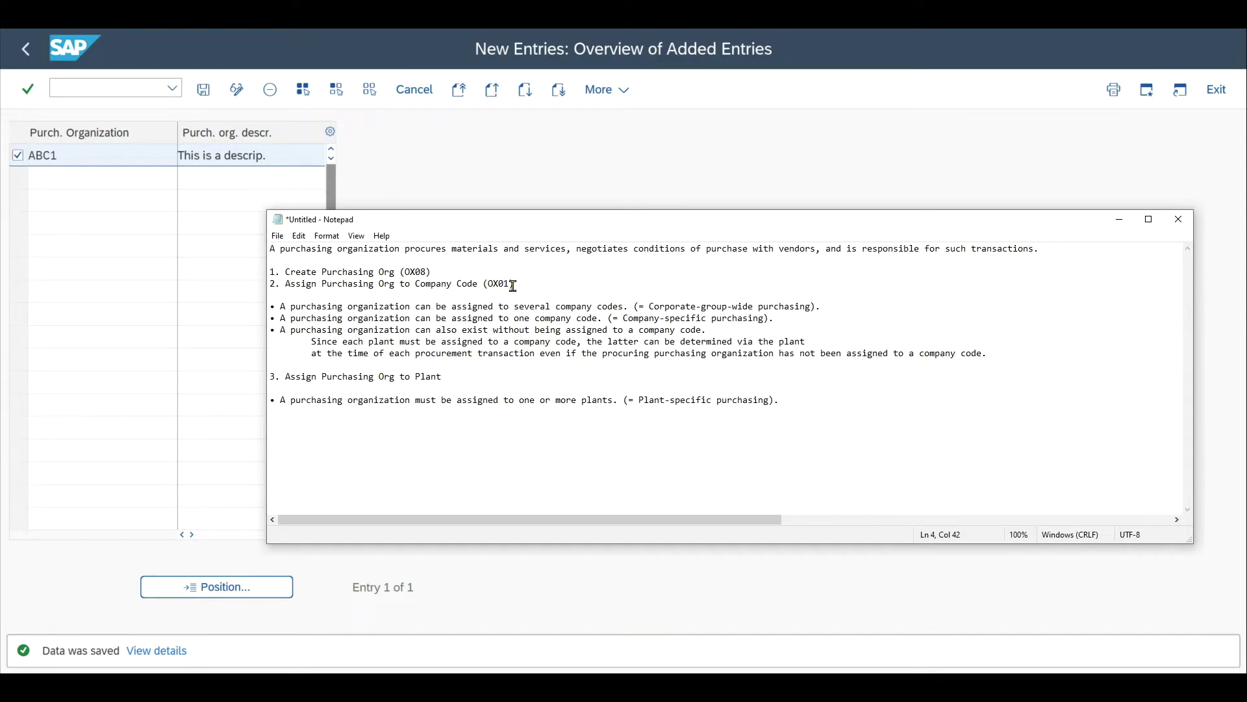
drag(509, 285, 492, 284)
Run OX01 and enter company code 5000 for purchasing organization ABC1.
click(128, 95)
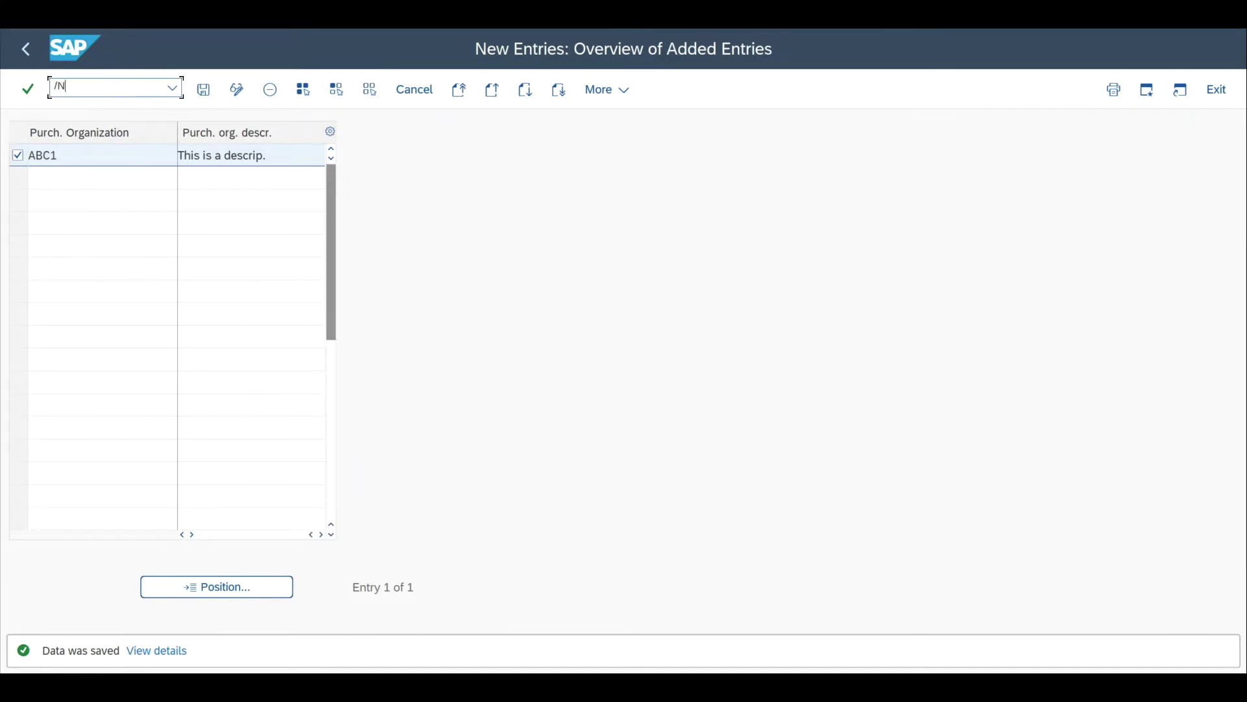
text(/N)
text(OX01)
key(Return)
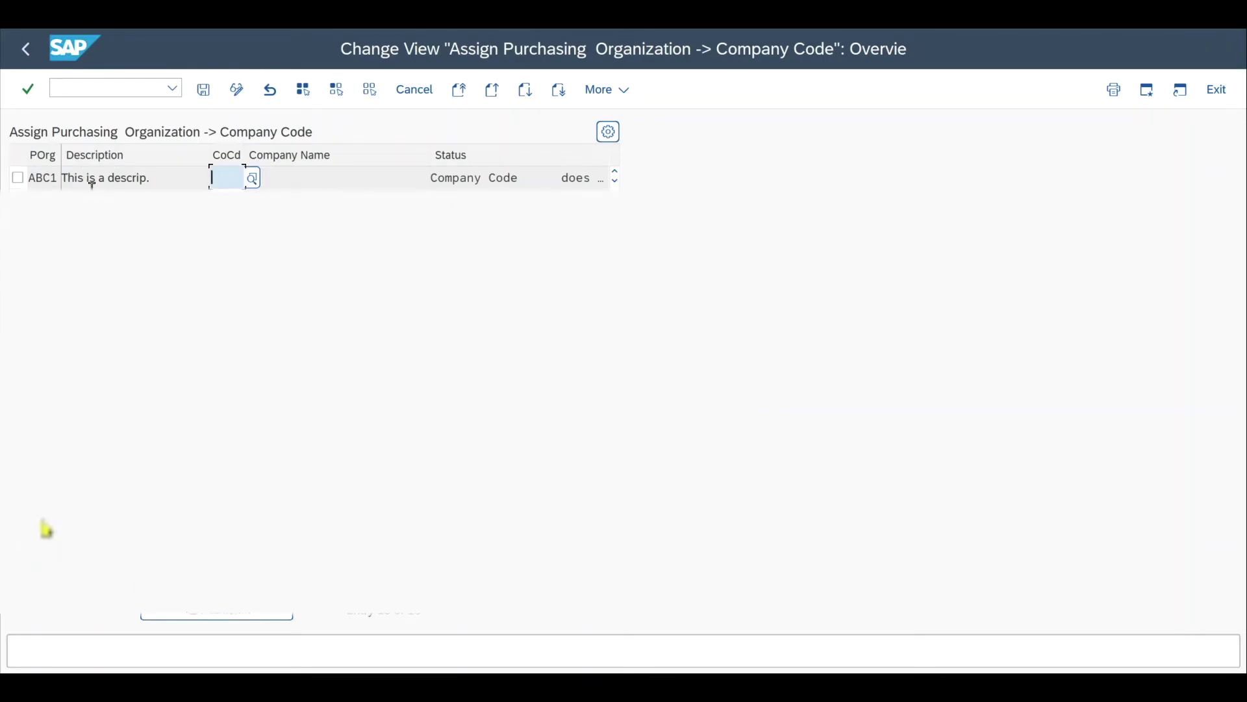
double_click(57, 176)
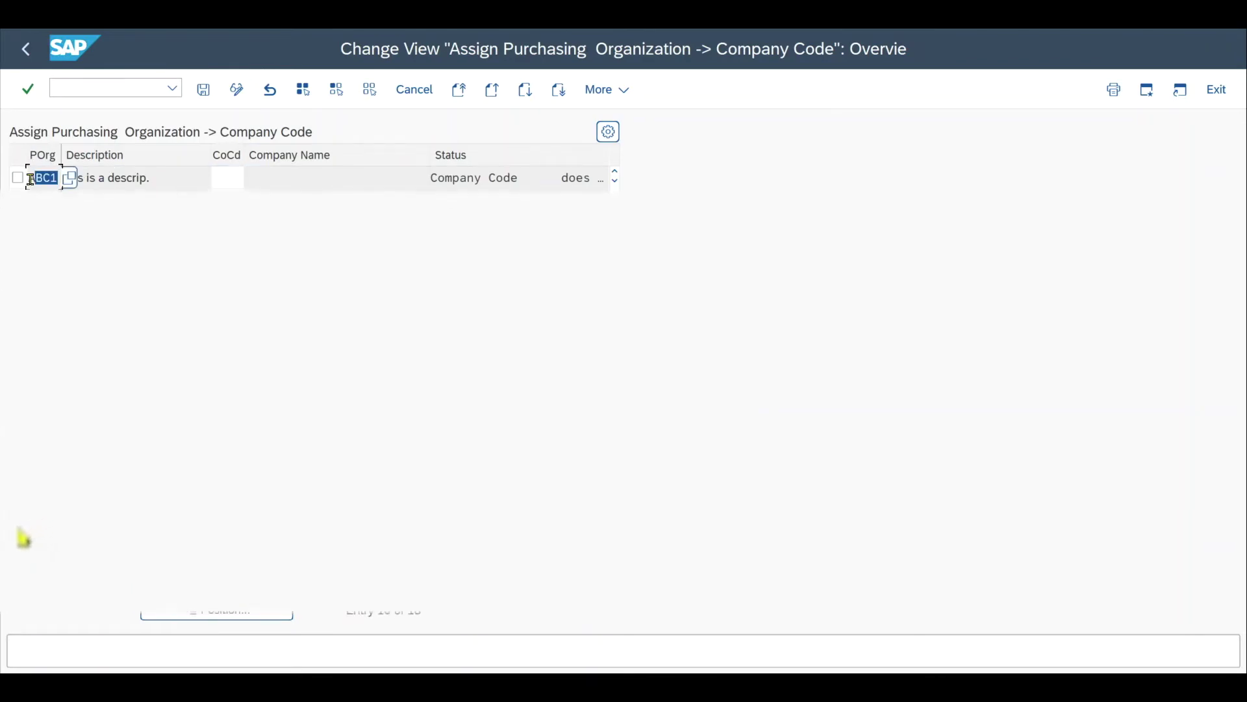
click(217, 177)
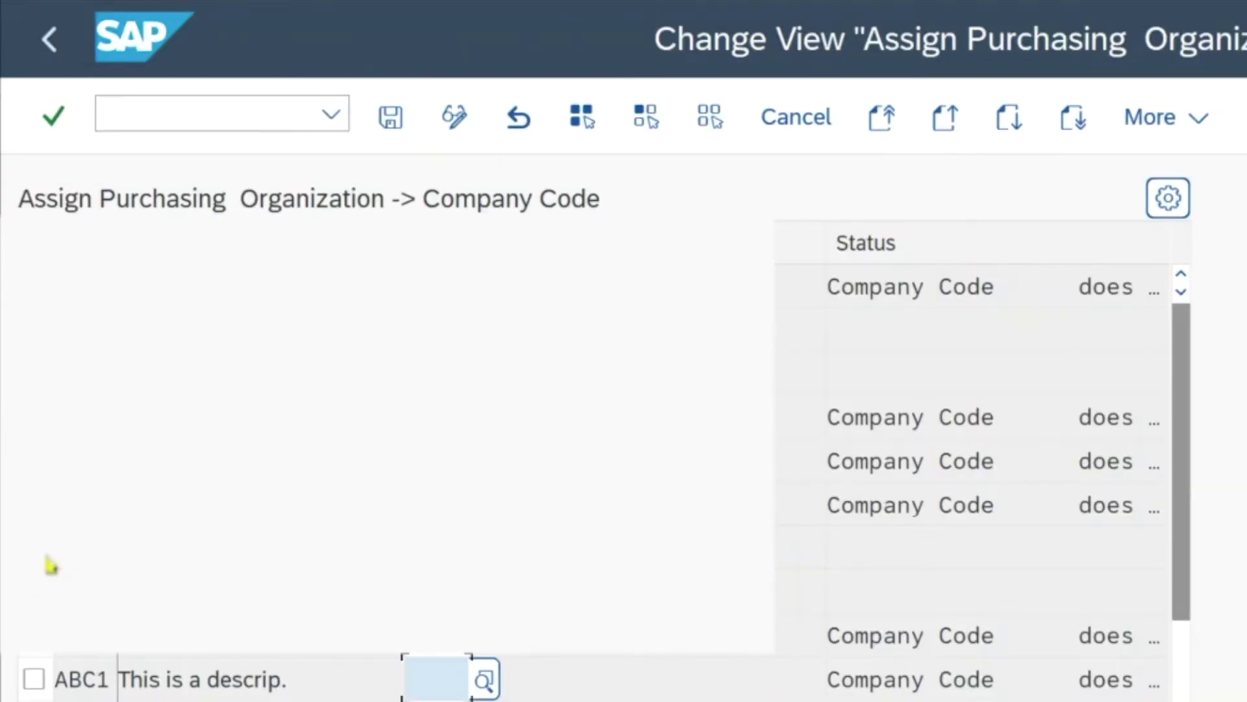
text(5000)
key(Return)
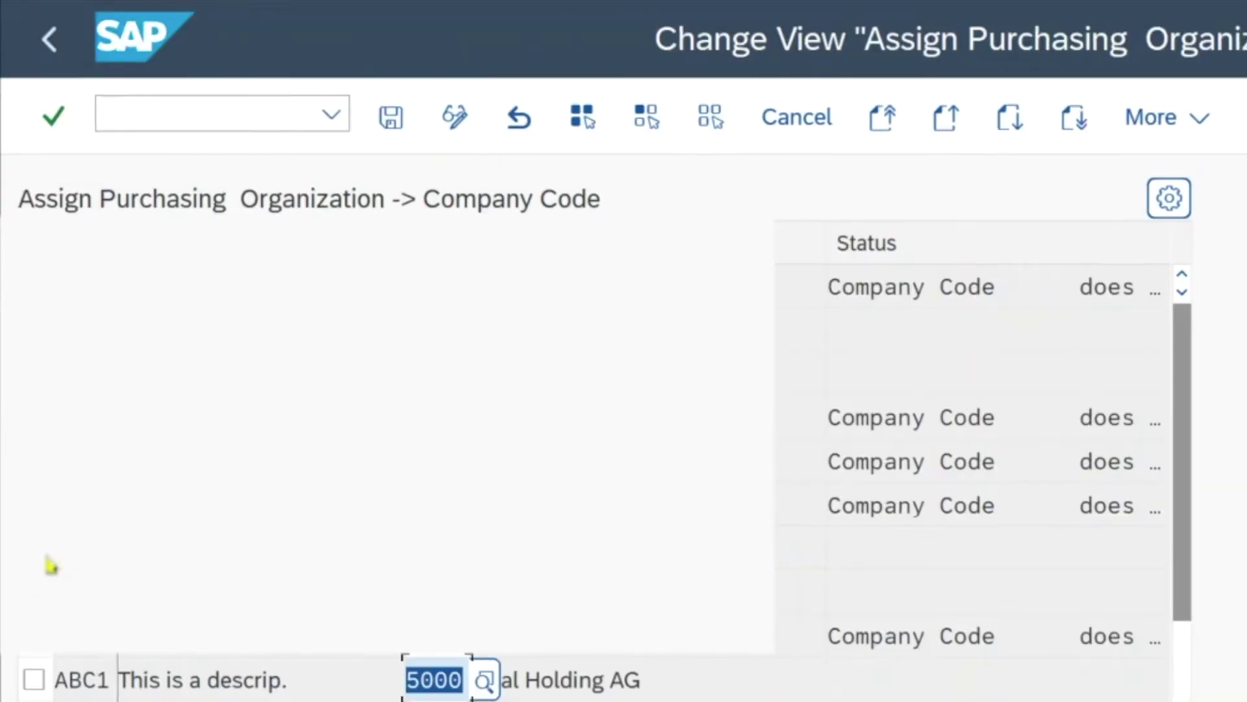
Highlight the ABC1 and 5000 values in the assignment row.
click(415, 688)
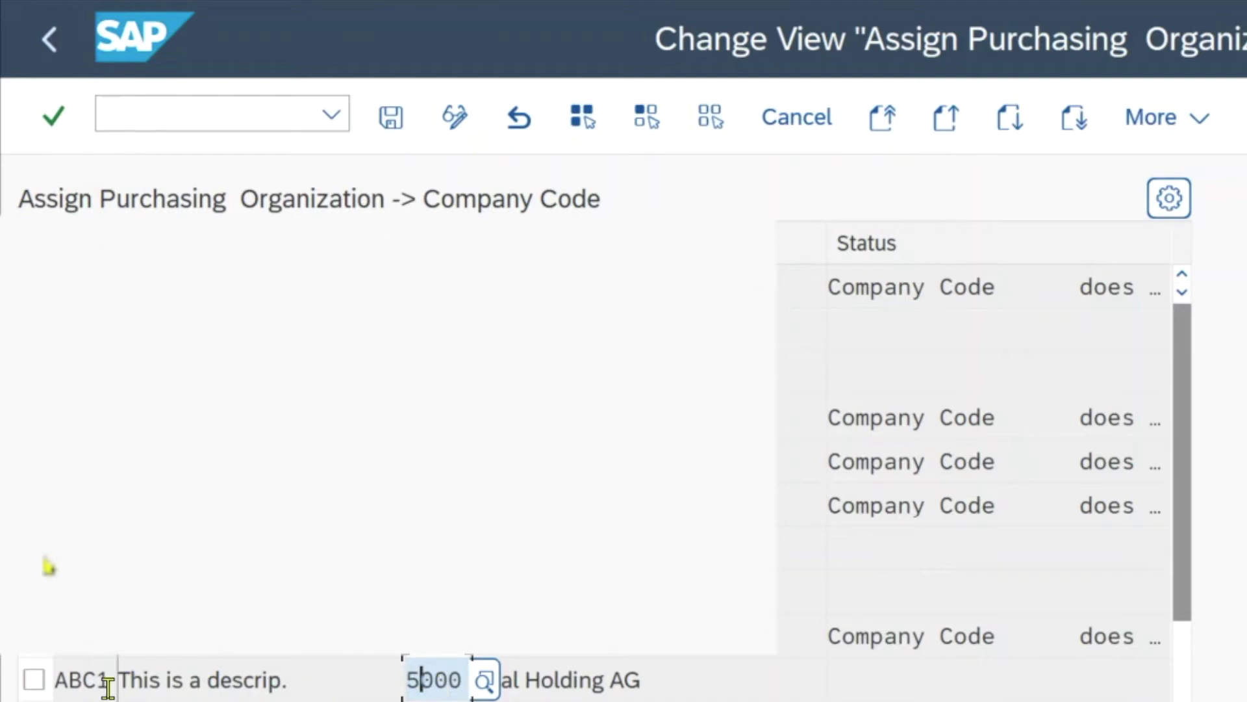
drag(457, 681, 418, 679)
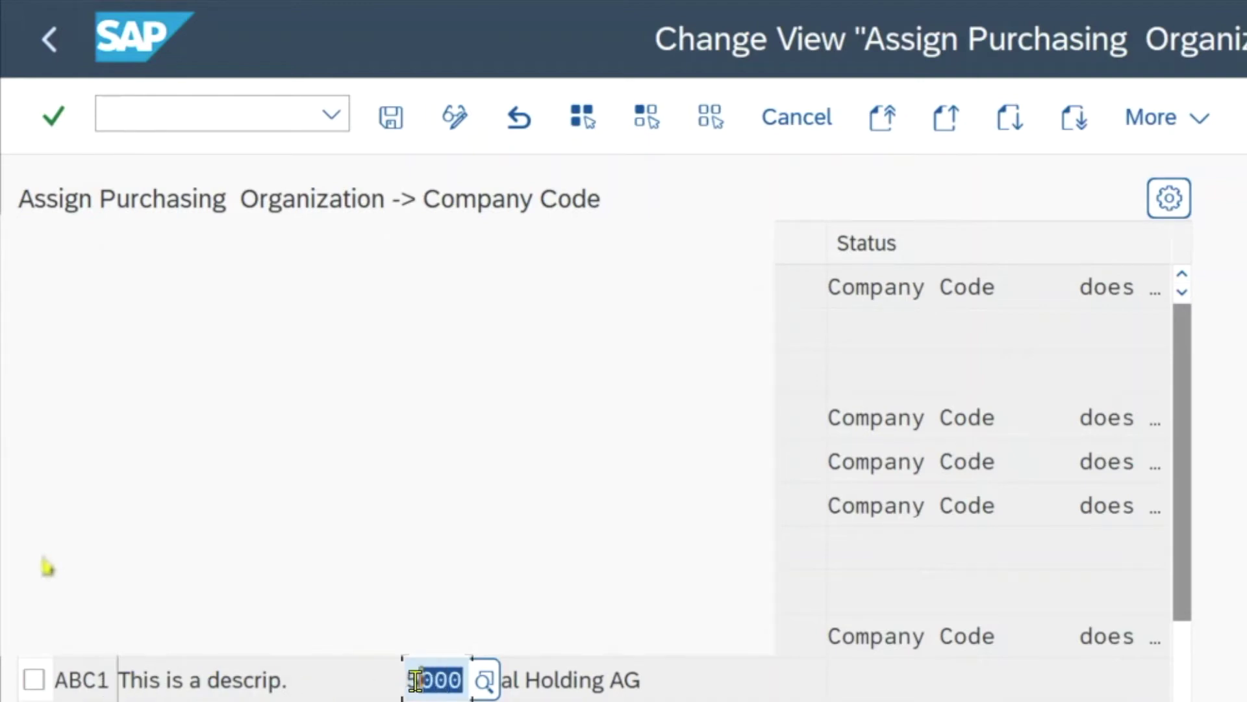
drag(111, 680, 42, 683)
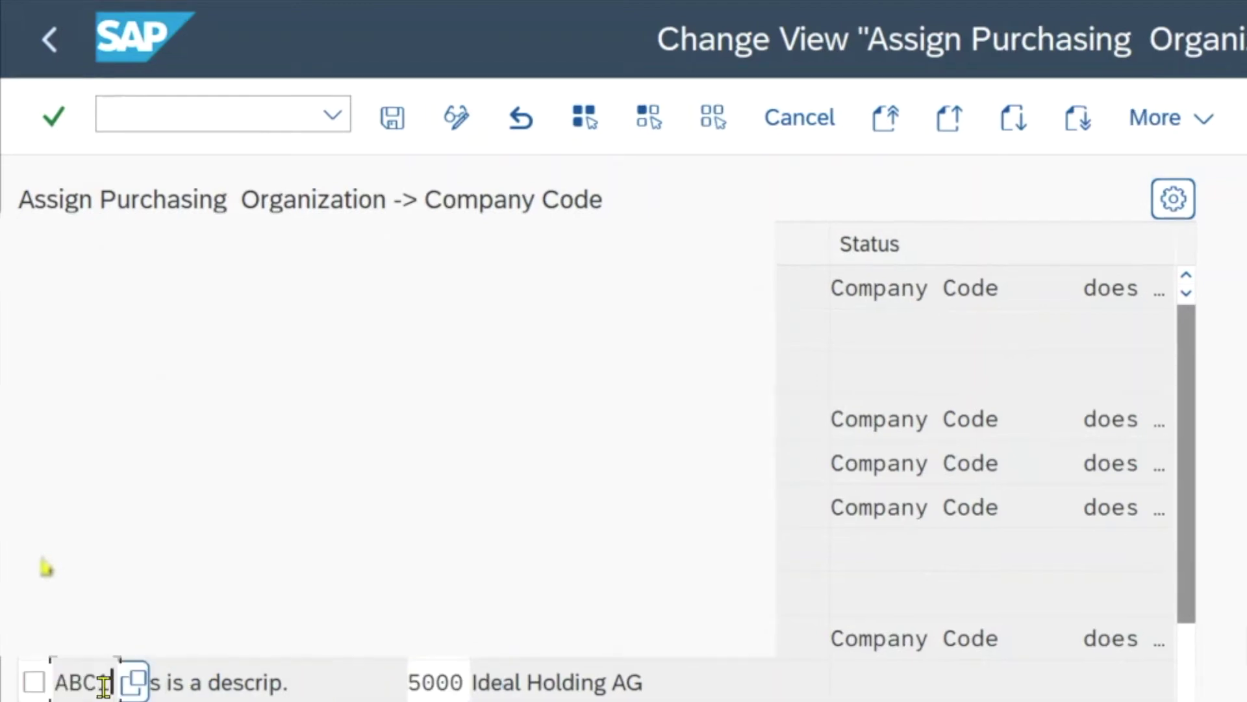
click(254, 681)
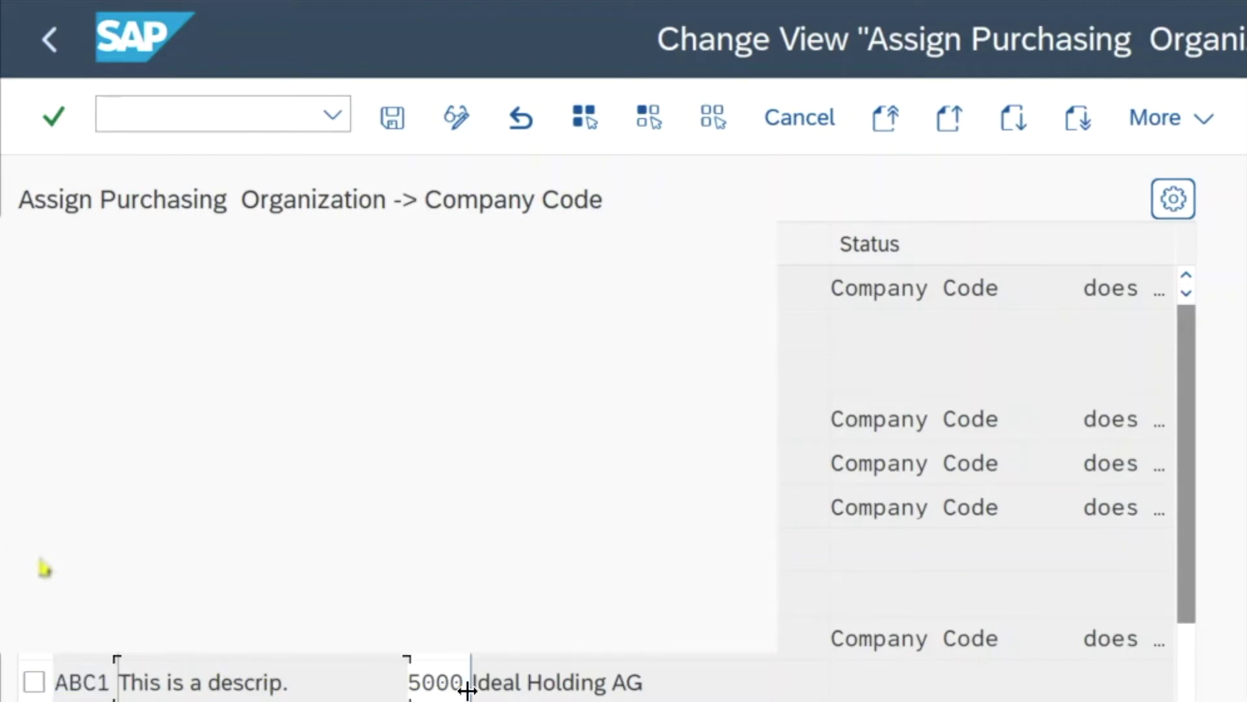
drag(462, 682, 406, 682)
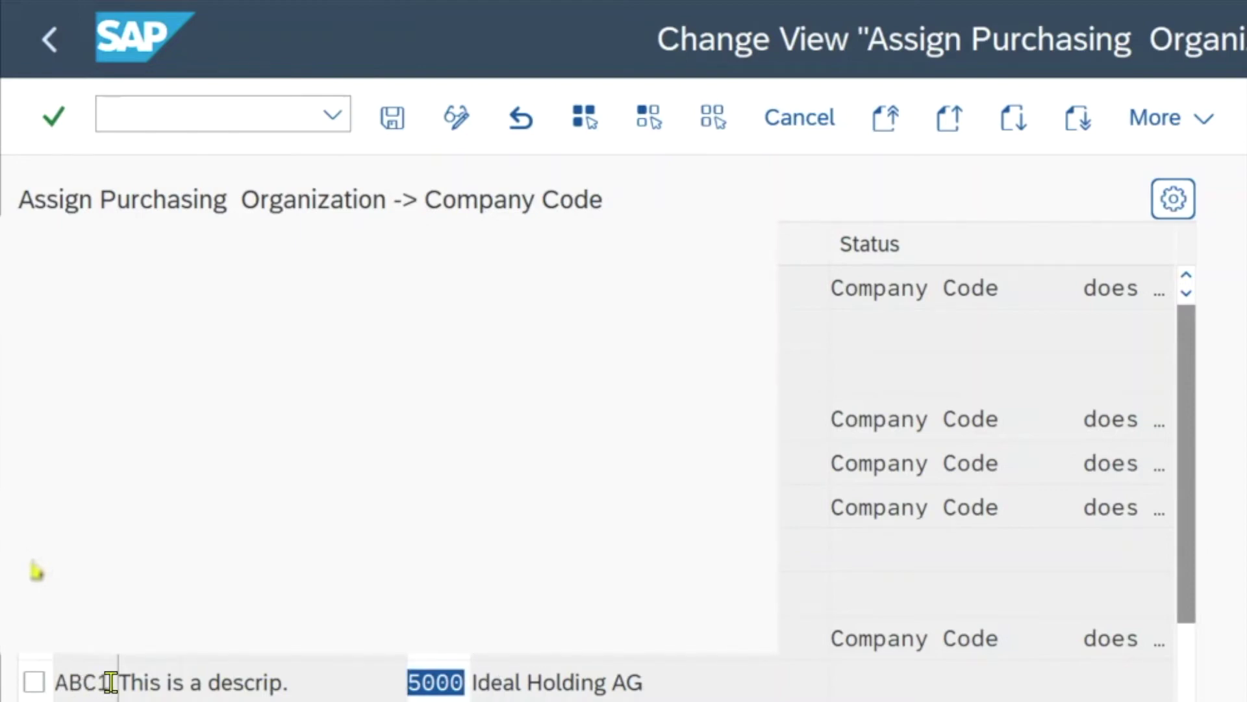
Point out the ABC1 to 5000 pairing, then confirm the company code 5000 assignment.
drag(109, 682, 52, 686)
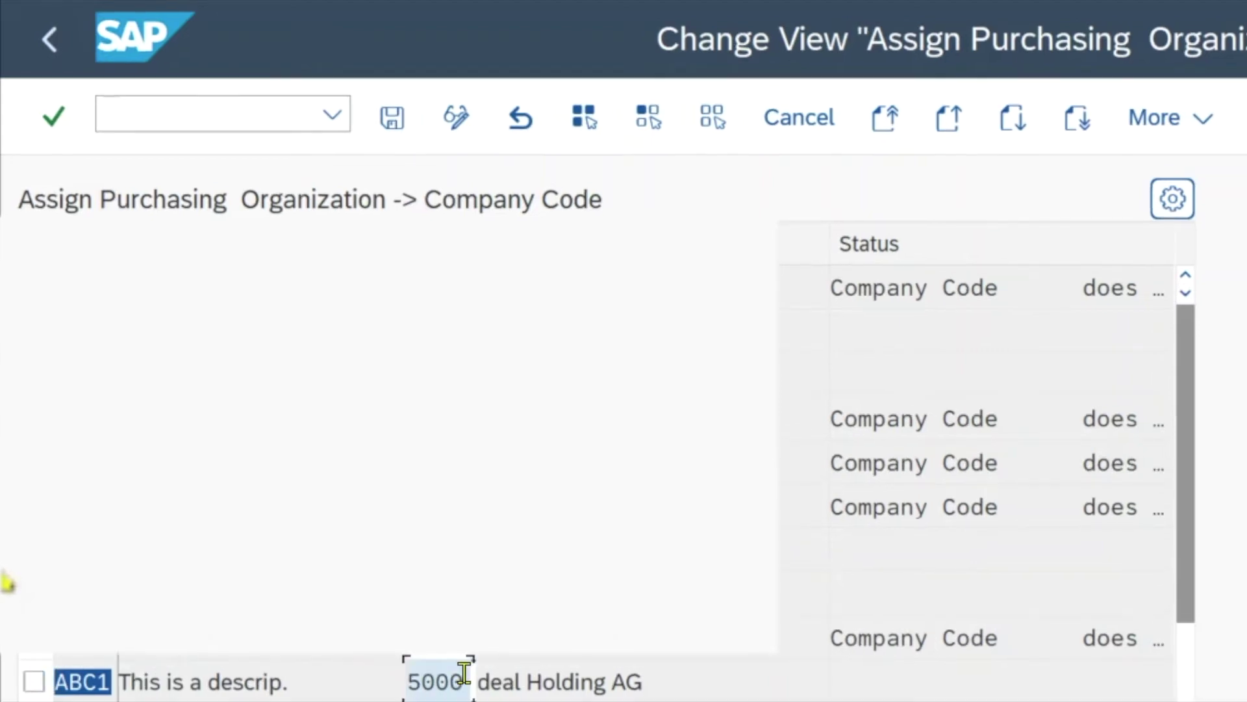
click(464, 674)
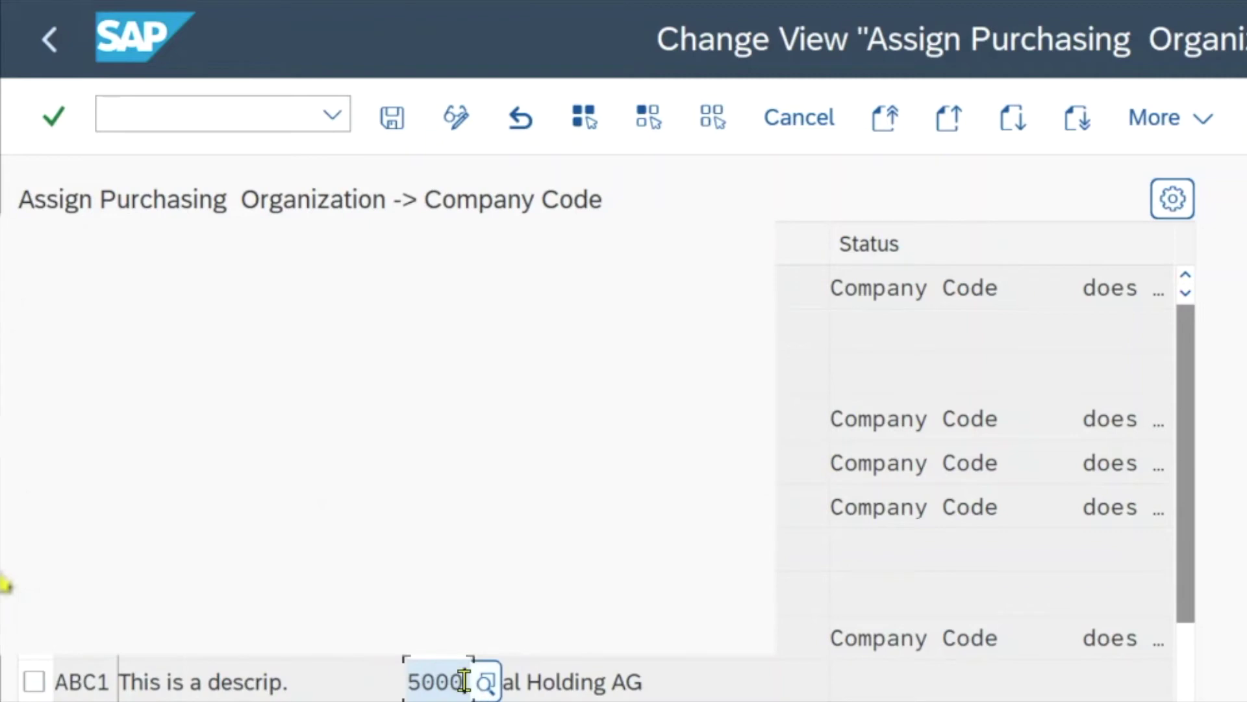
drag(464, 681, 404, 679)
drag(108, 682, 54, 683)
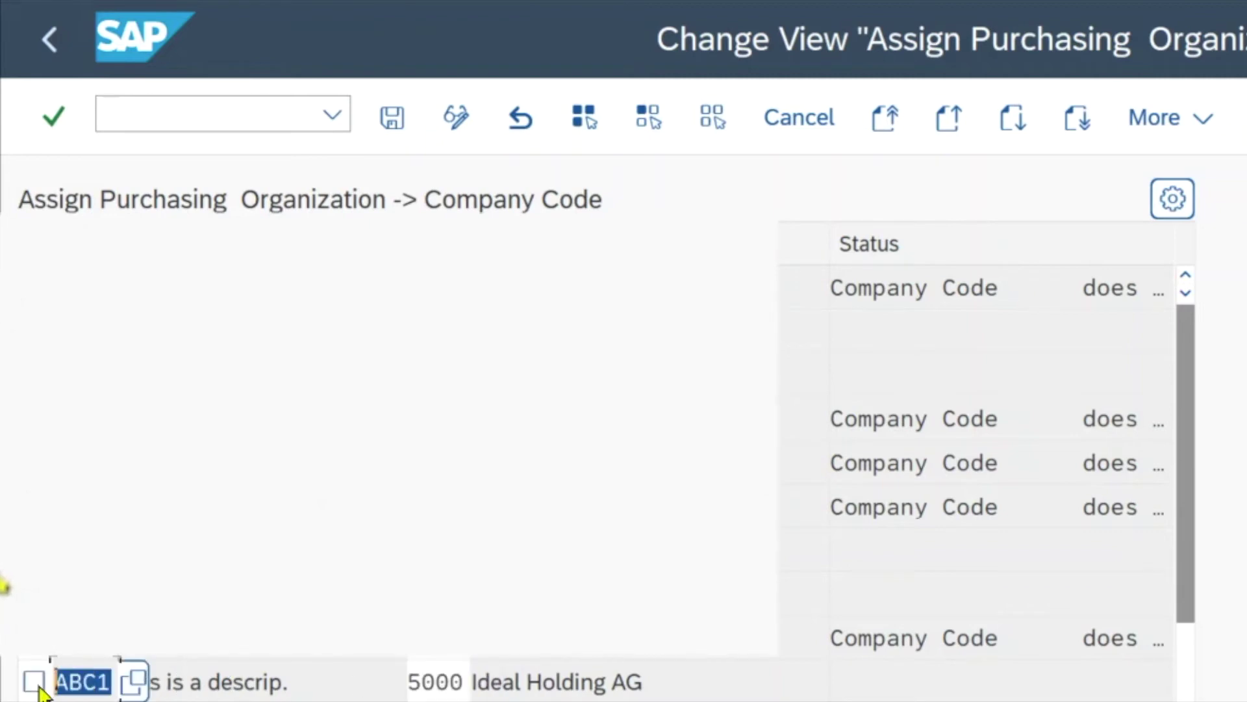
drag(465, 681, 400, 681)
click(418, 679)
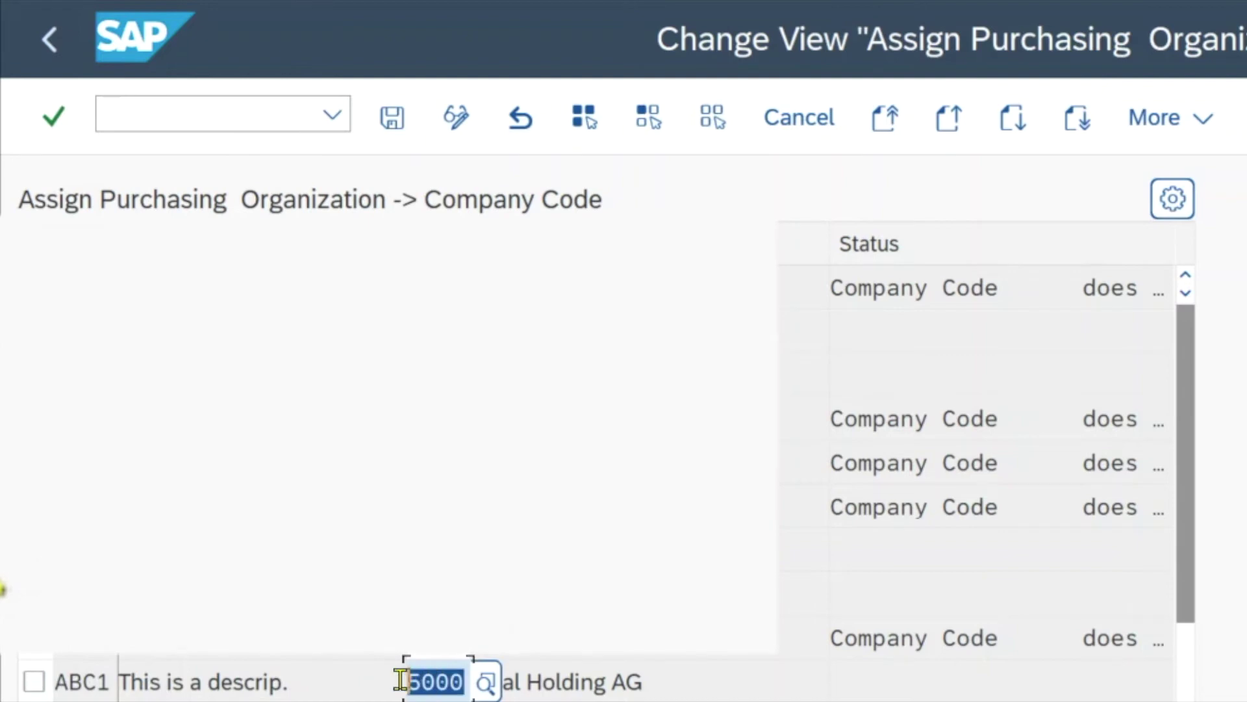
drag(107, 682, 22, 681)
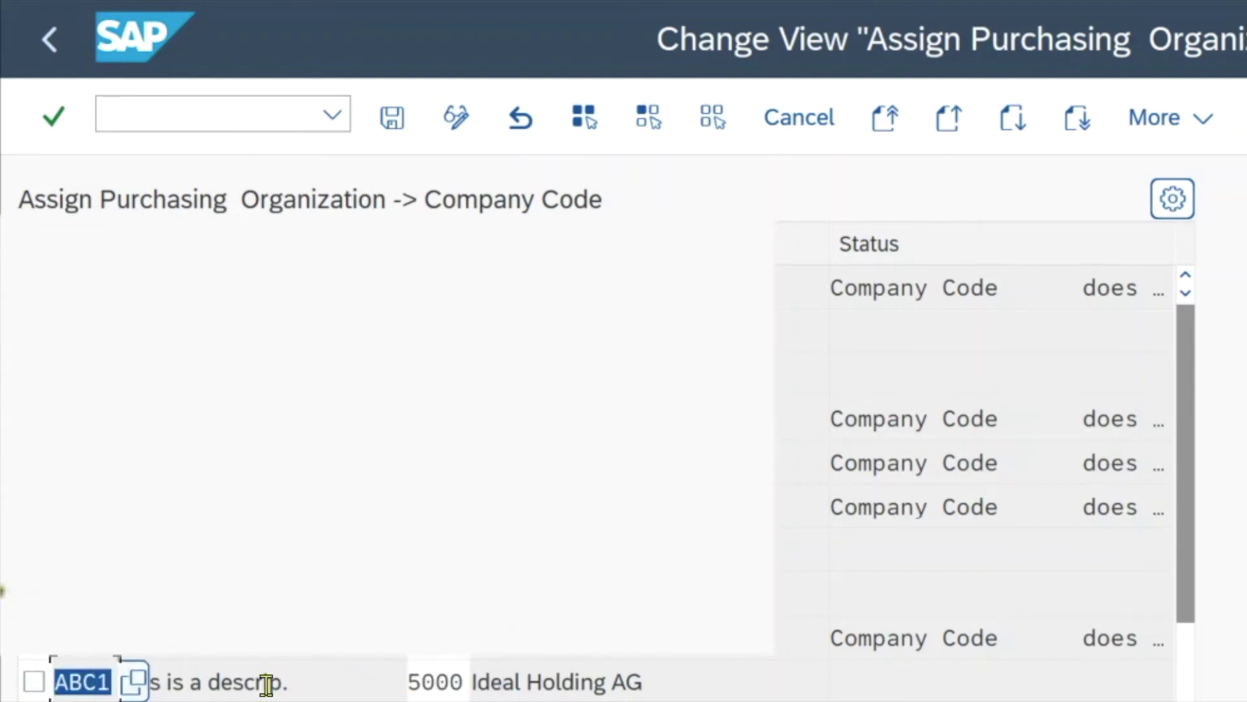
click(434, 680)
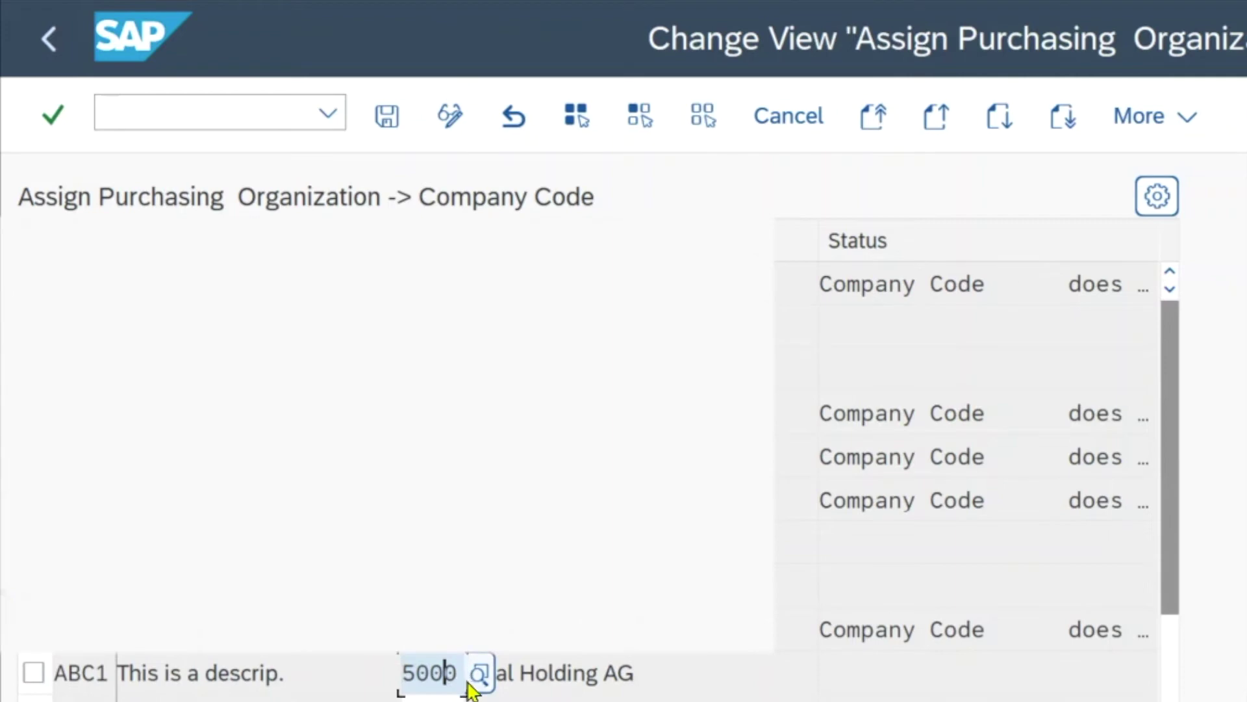
key(Return)
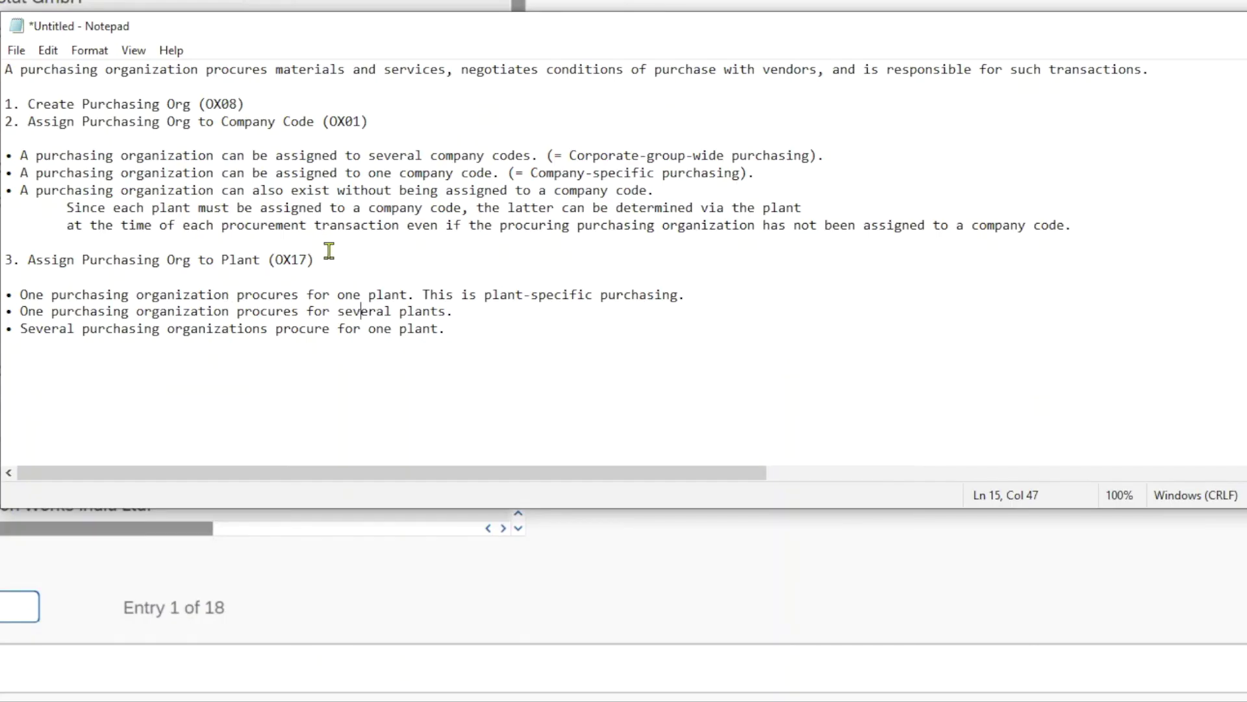
Highlight the plant assignment step and its transaction code OX17 in the notes.
drag(316, 260, 10, 265)
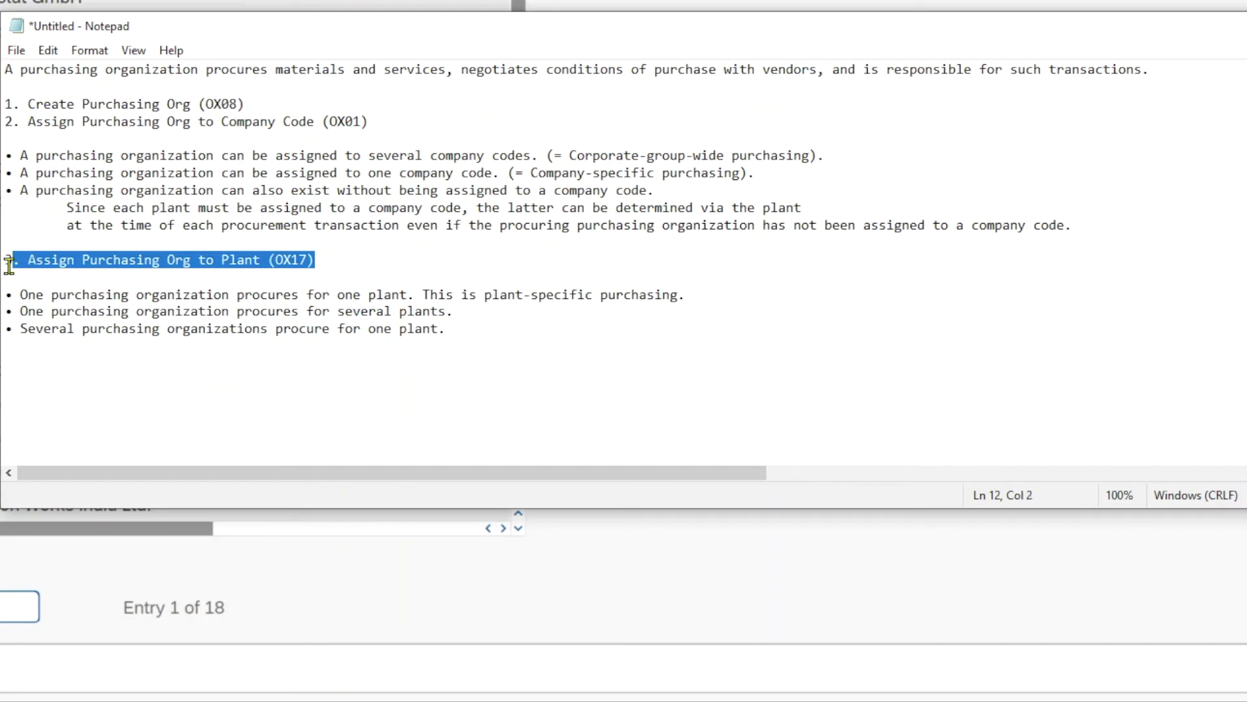
click(174, 267)
drag(268, 260, 190, 268)
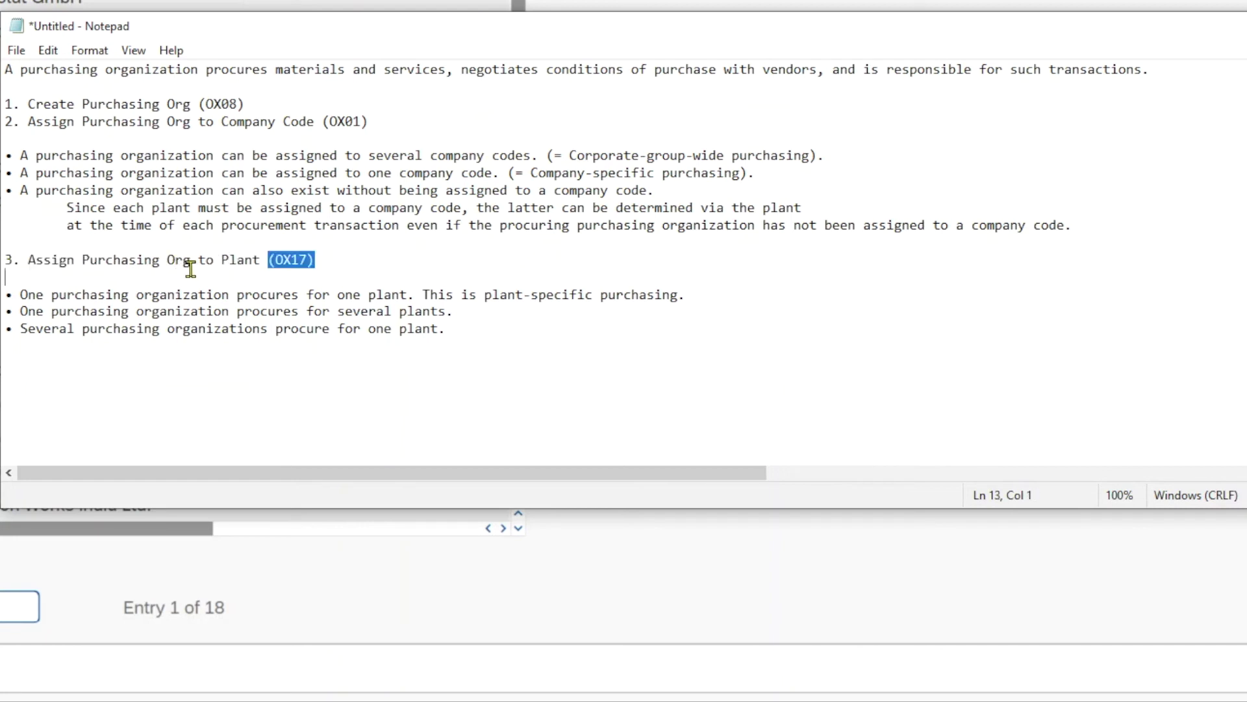
click(176, 292)
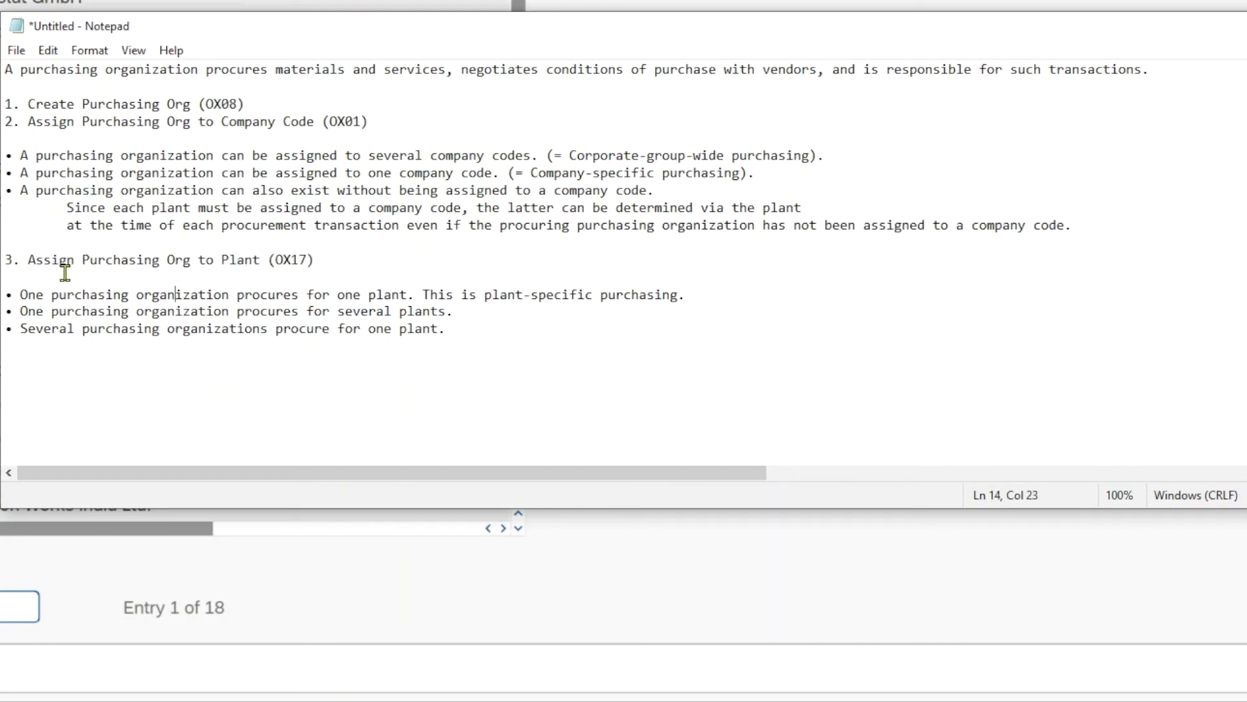
Highlight the three plant-assignment cases and OX17, then return to SAP.
drag(20, 294, 669, 286)
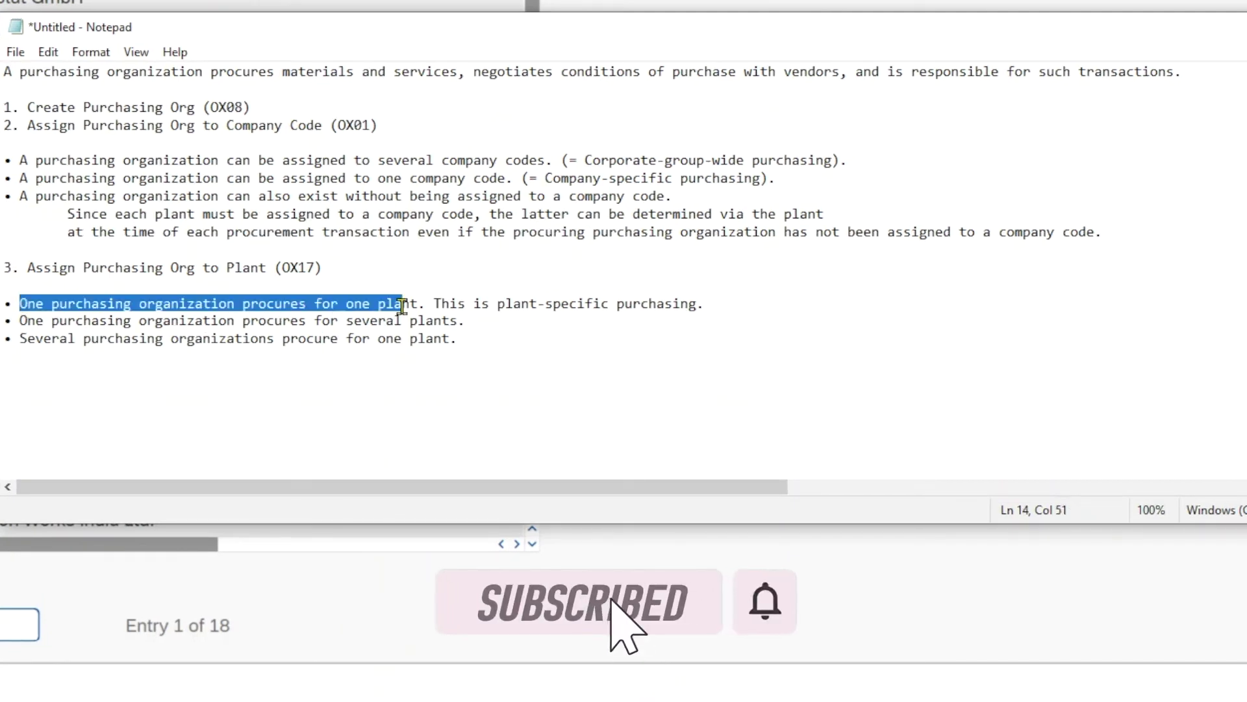
click(418, 304)
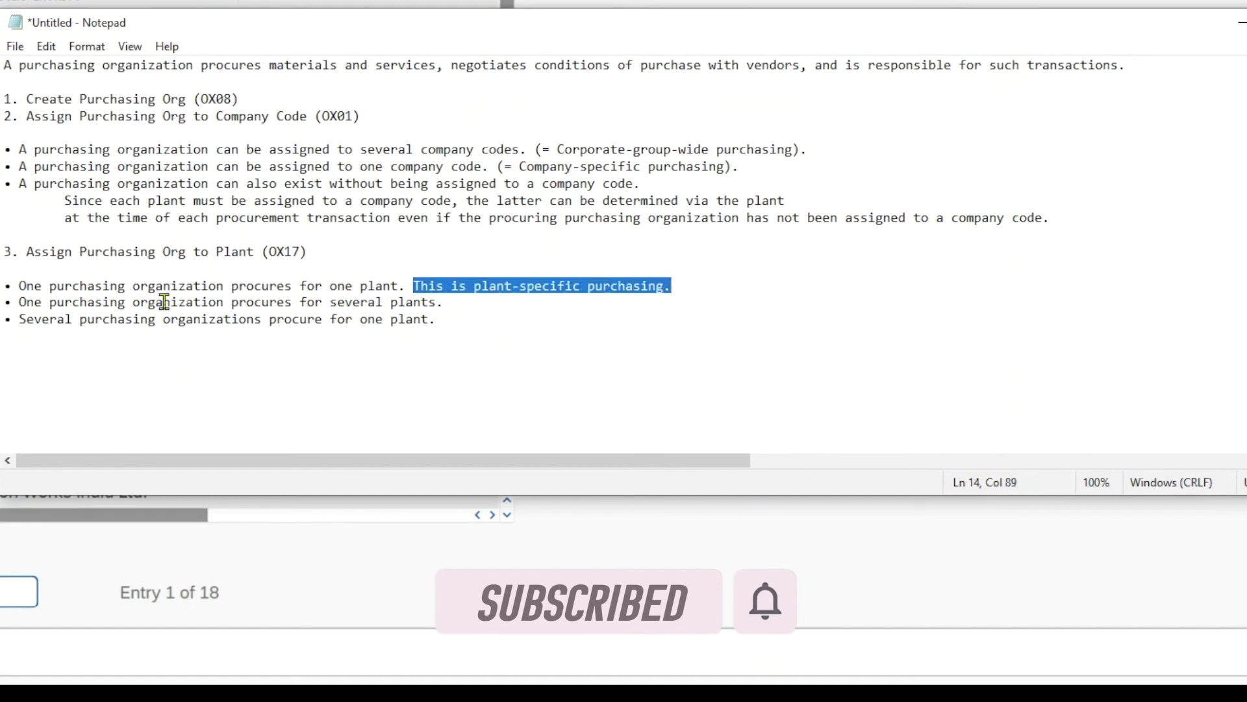
click(133, 302)
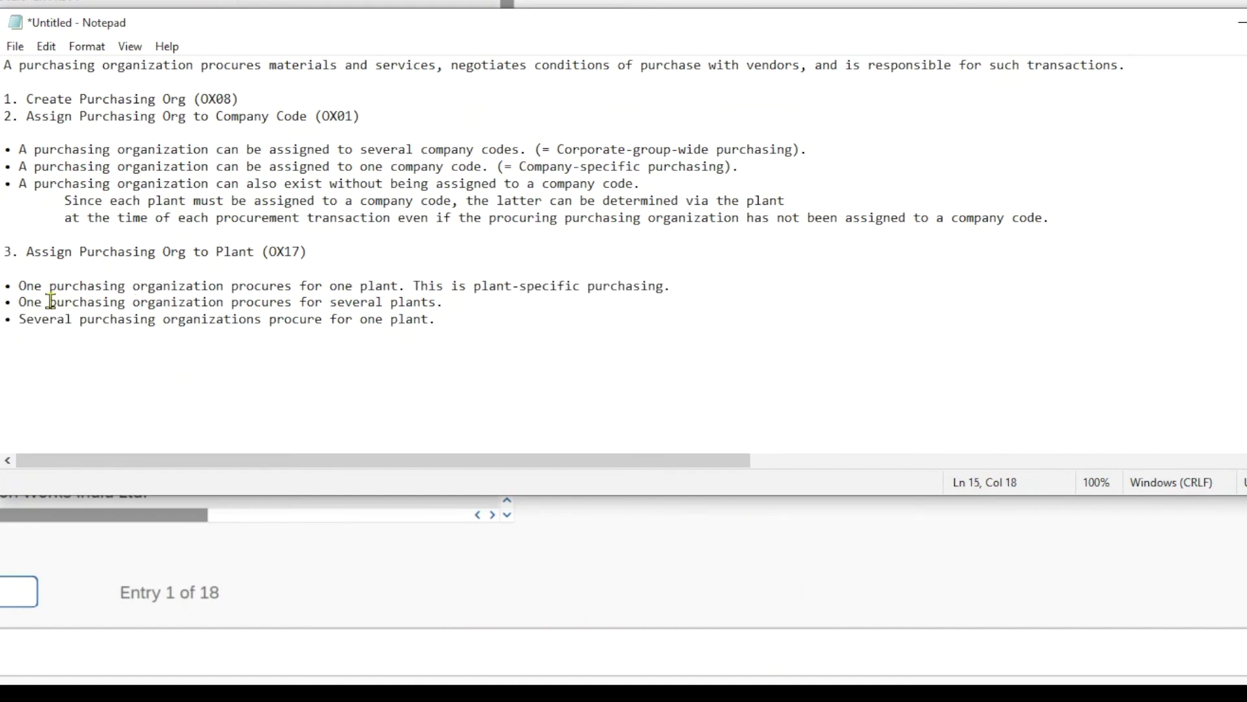
drag(50, 302, 460, 309)
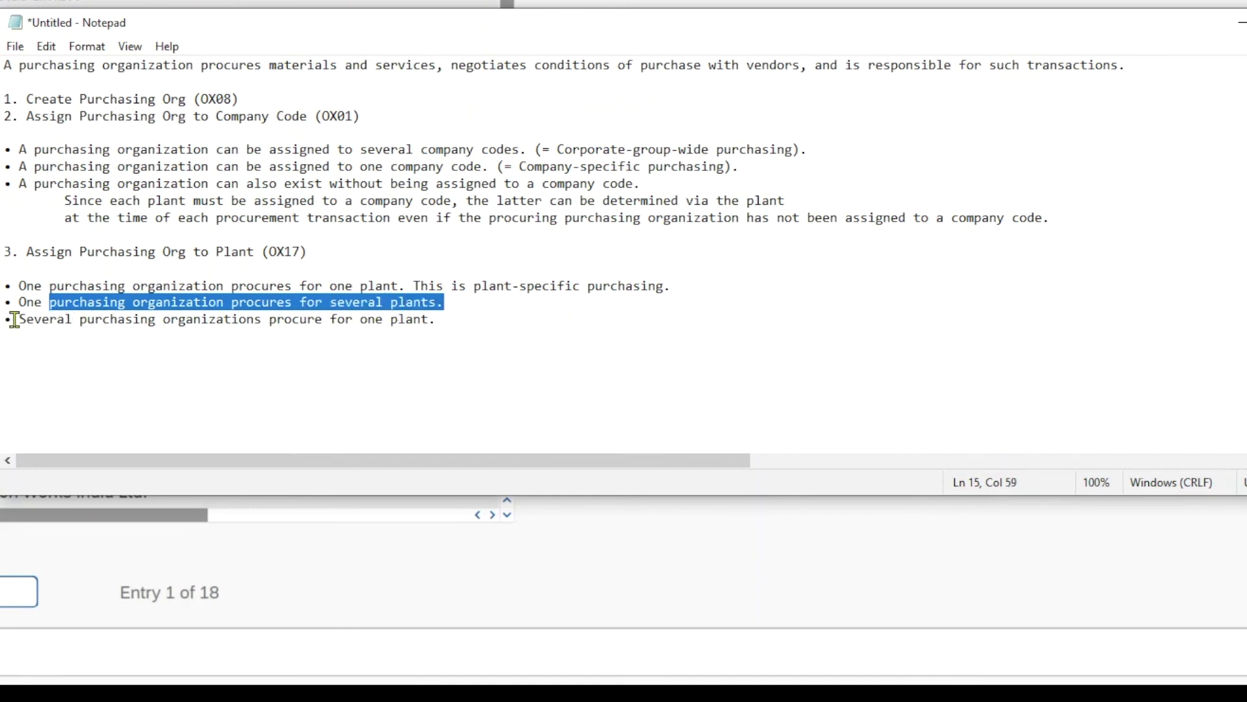
drag(17, 320, 448, 319)
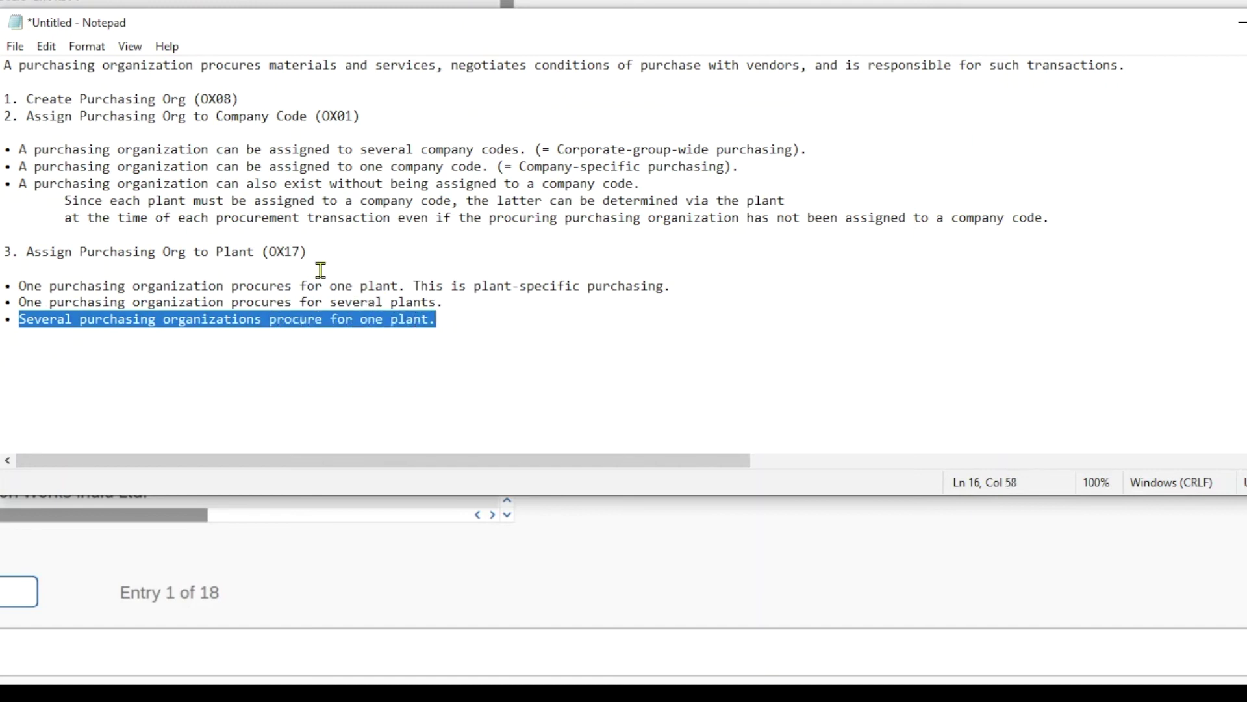
drag(300, 254, 269, 254)
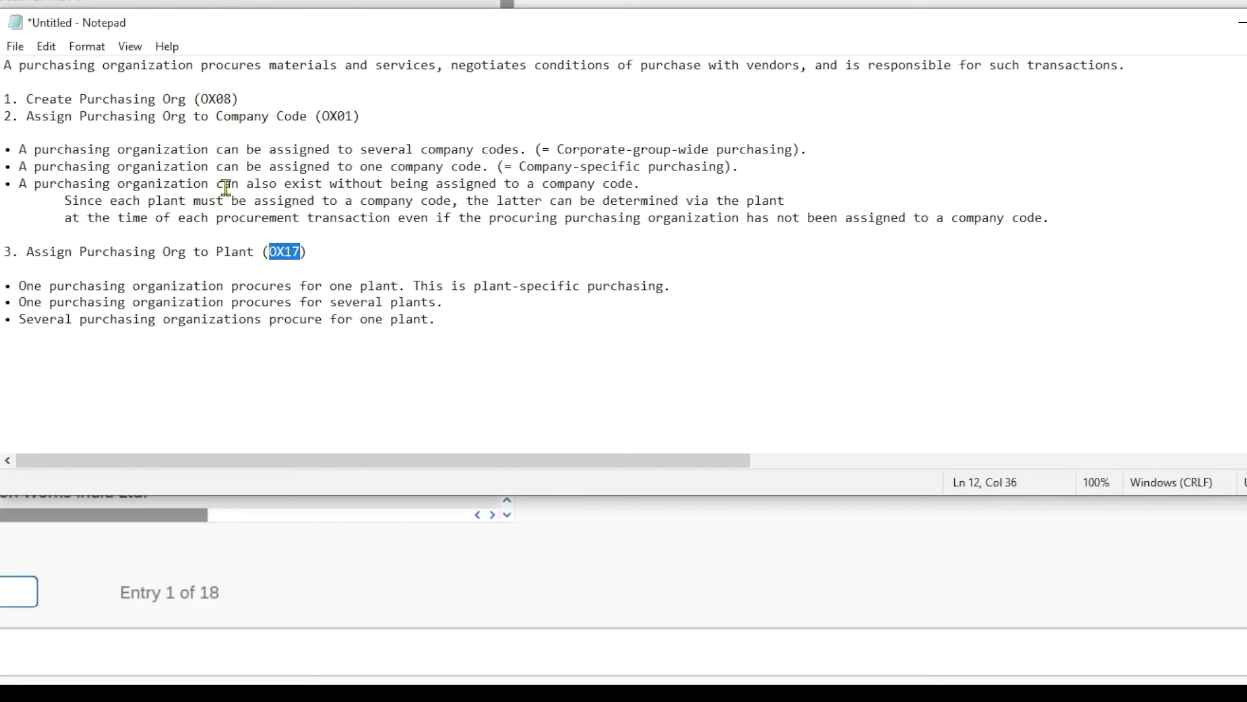
key(super+Down)
Run /NOX17 and add a new entry assigning ABC1 to plant 0001.
text(/NOX)
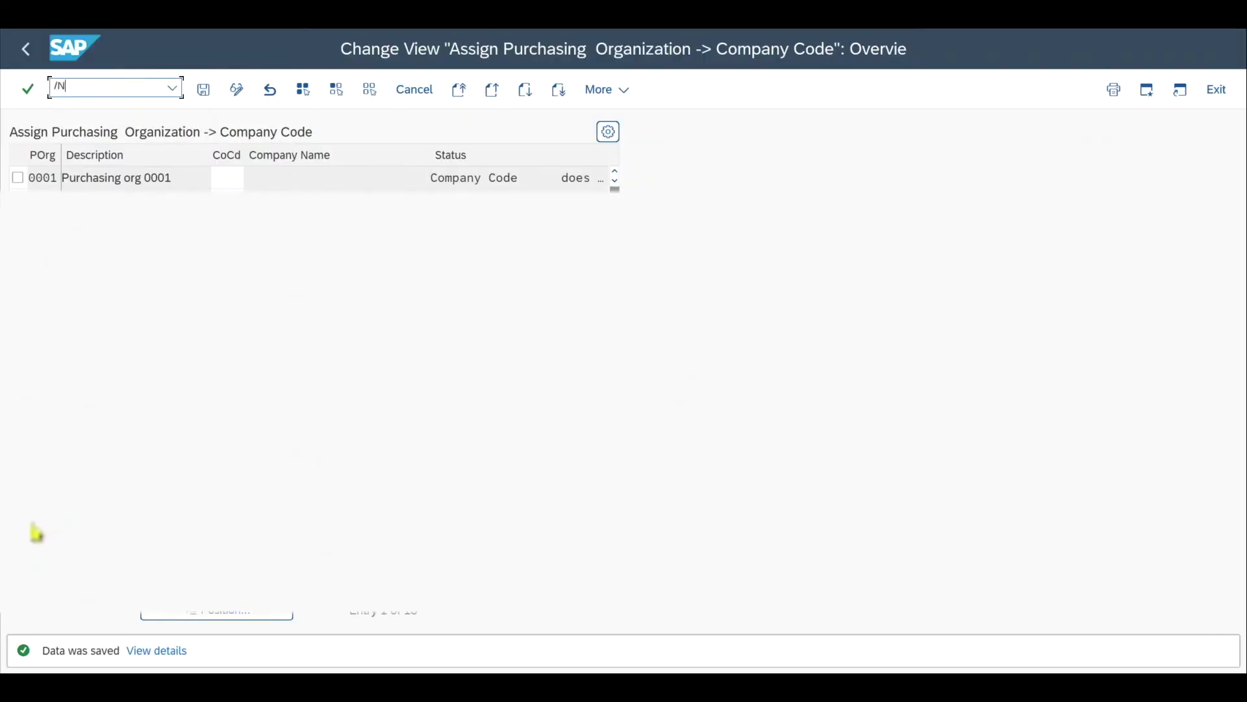
text(17)
key(Return)
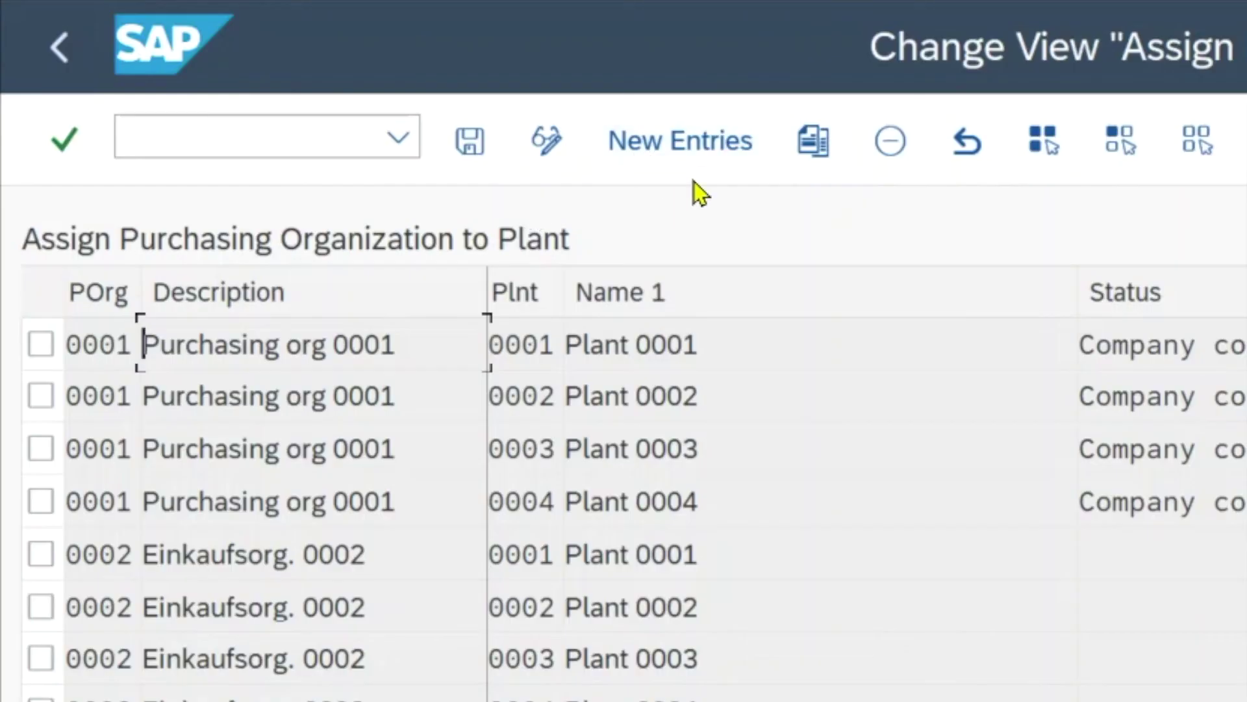
click(678, 141)
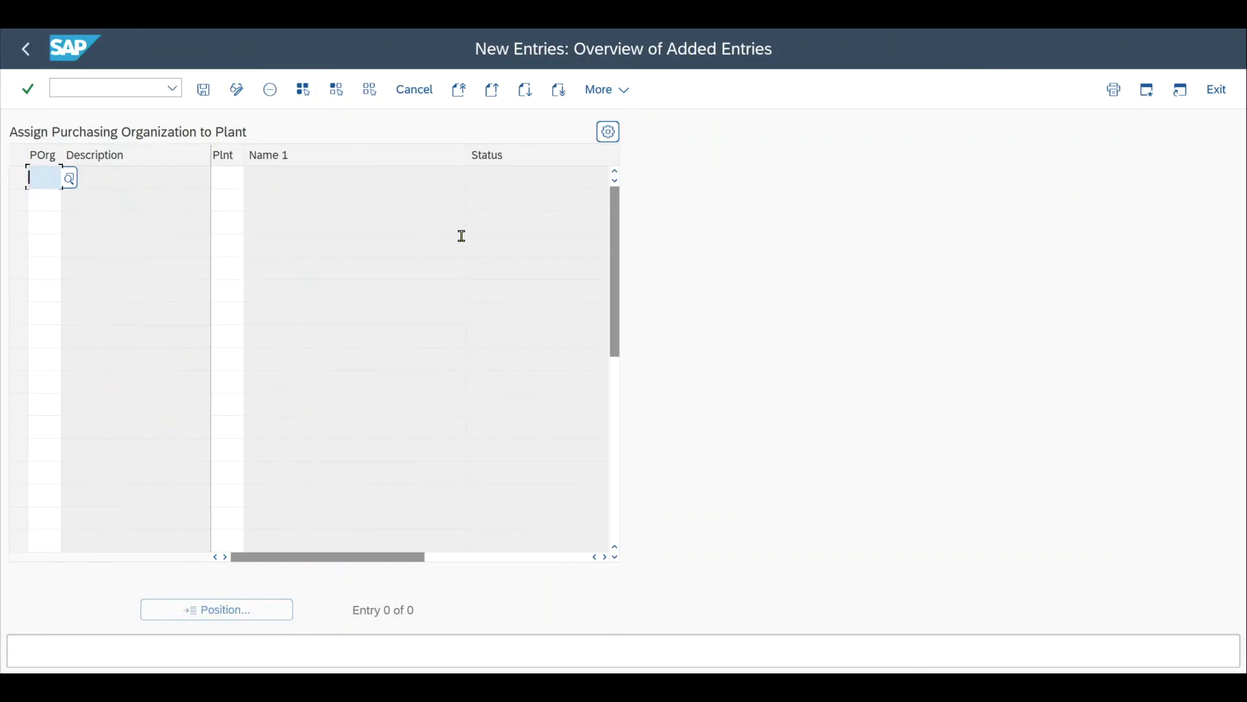
text(ABC1)
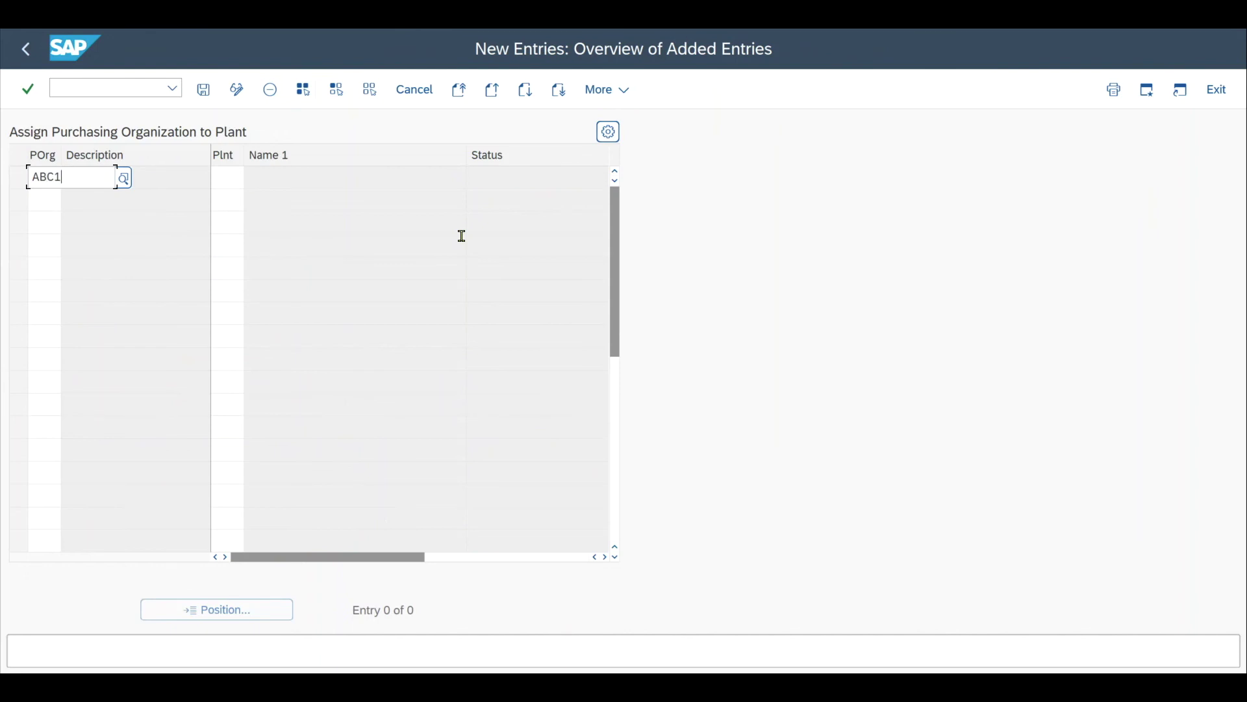
key(Tab)
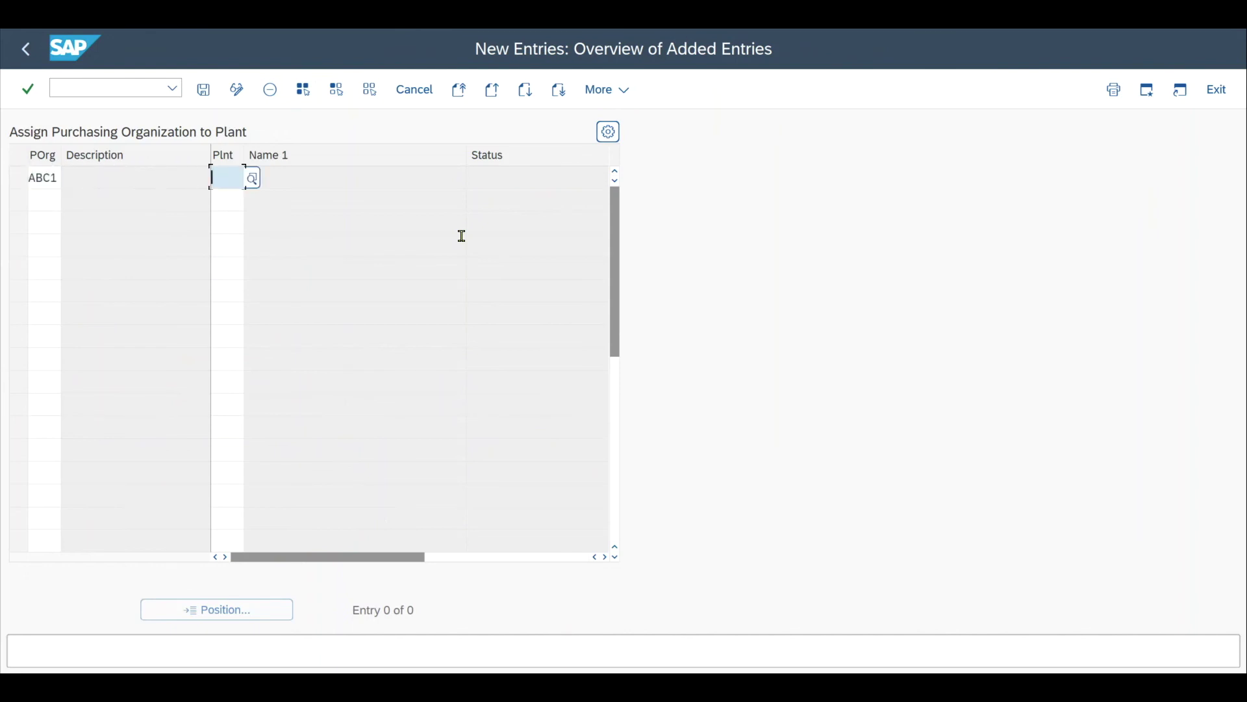
text(0001)
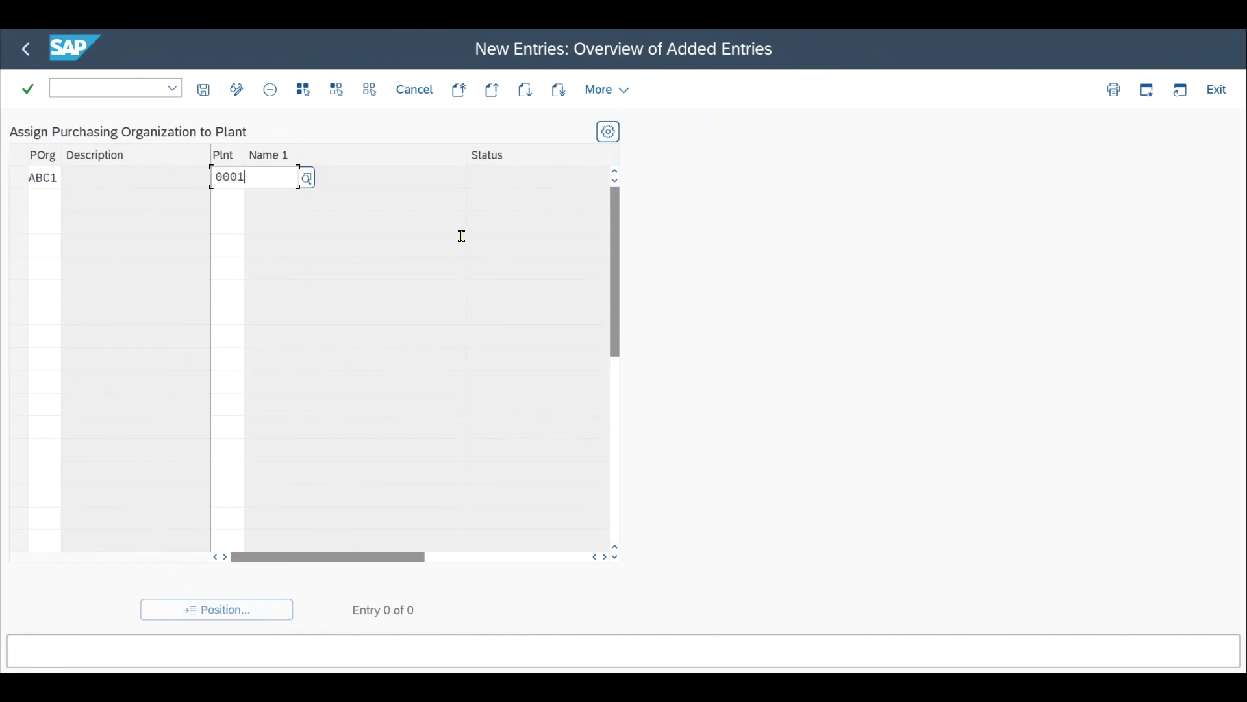
key(Tab)
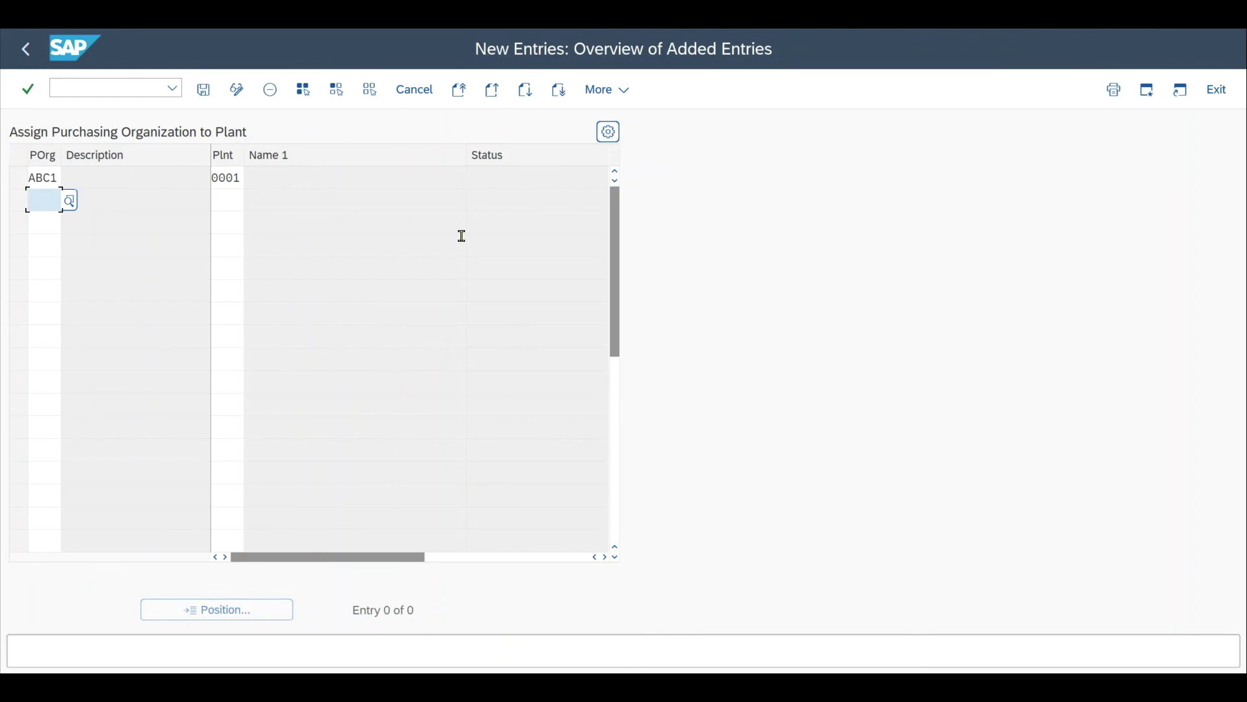
Add a second row assigning ABC1 to plant 0002.
text(ABC)
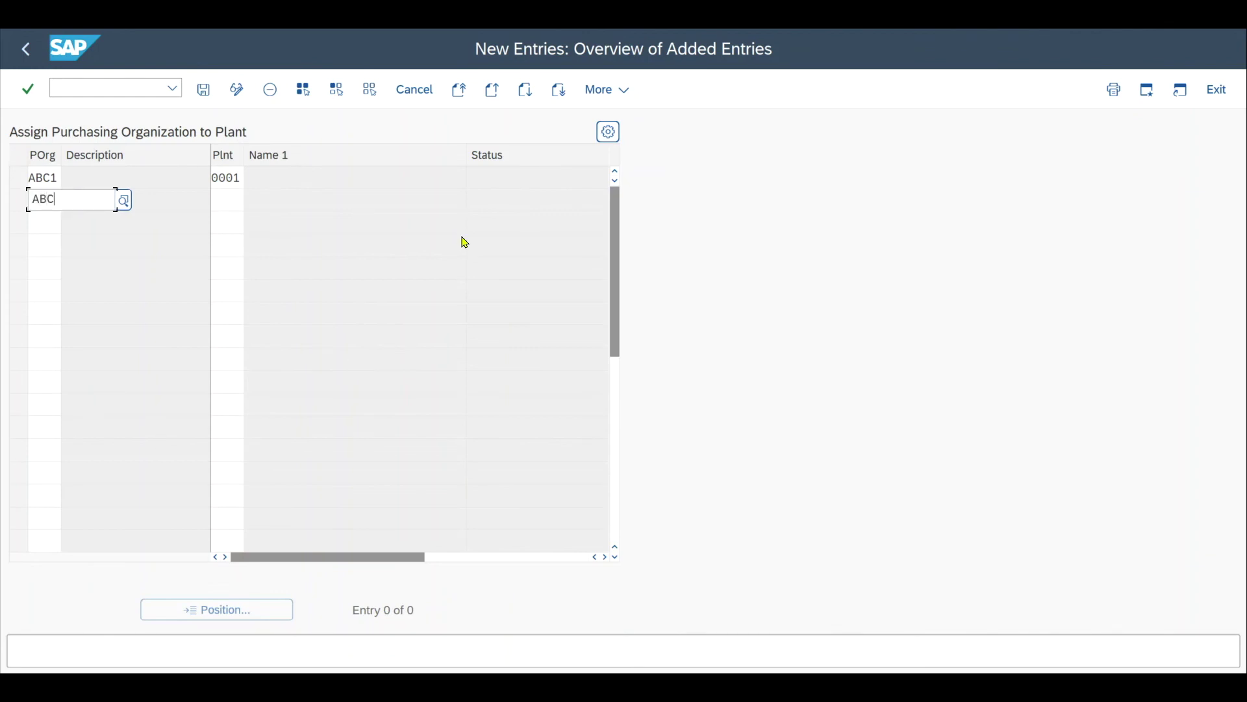
text(1)
key(Tab)
text(0002)
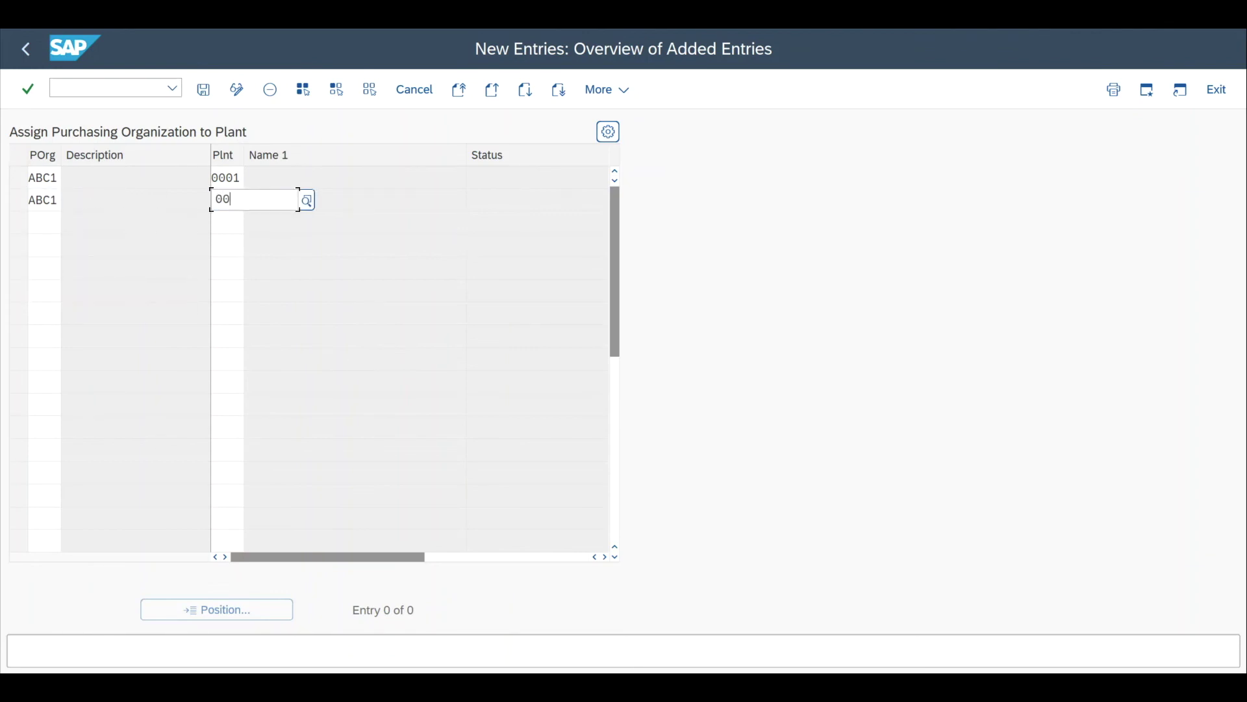
key(Tab)
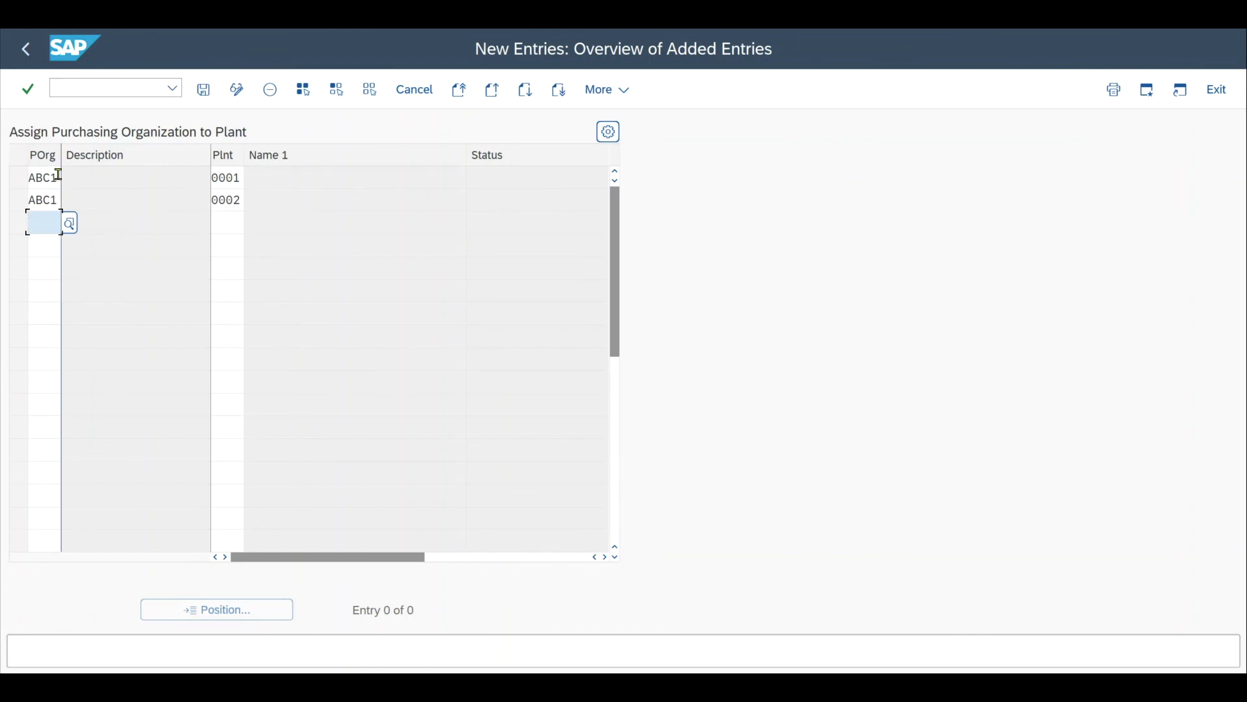
drag(57, 172, 26, 176)
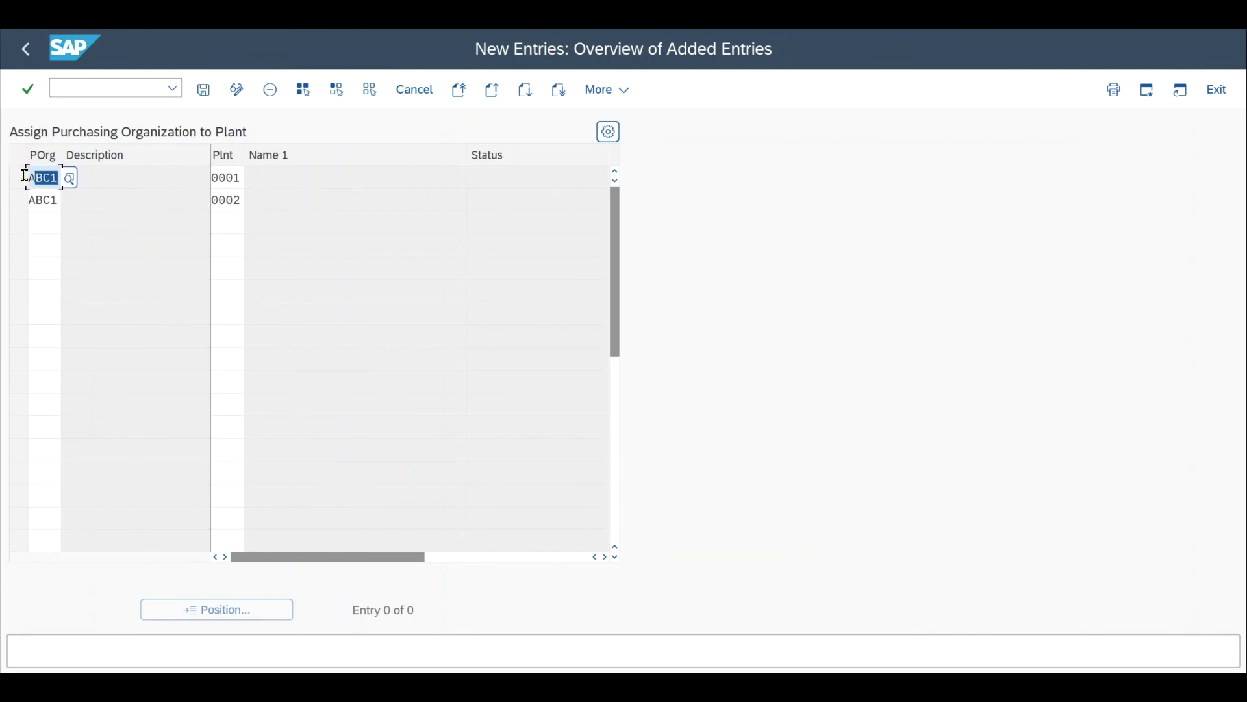
click(231, 177)
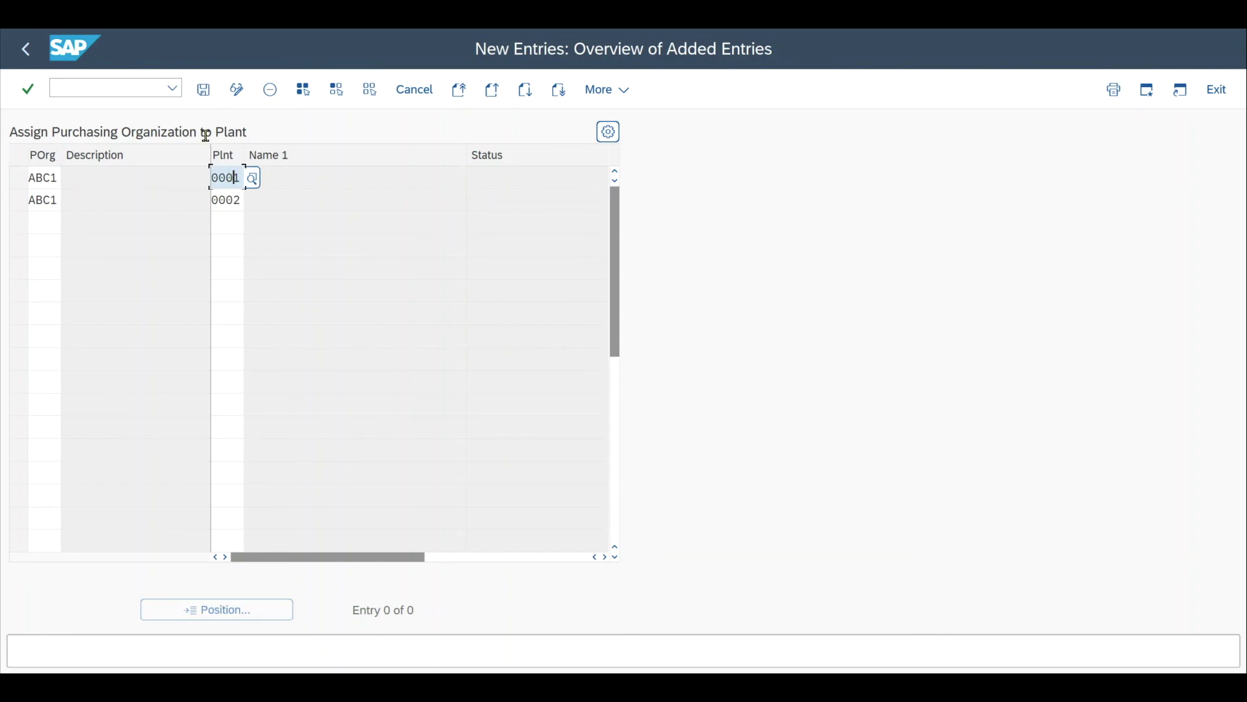
Save ABC1's assignments to plants 0001 and 0002.
click(203, 89)
key(alt+Tab)
click(474, 458)
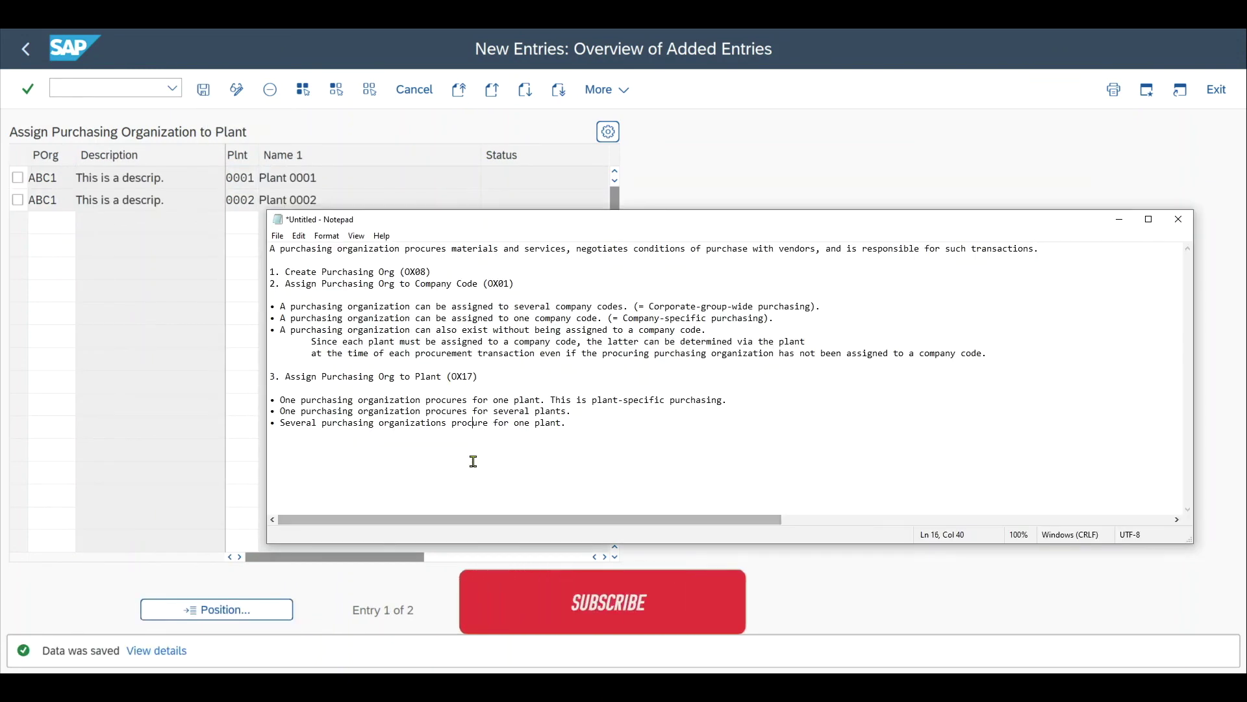
Highlight the OX08, OX01 and OX17 step lines in the notes.
drag(433, 272, 261, 276)
click(351, 295)
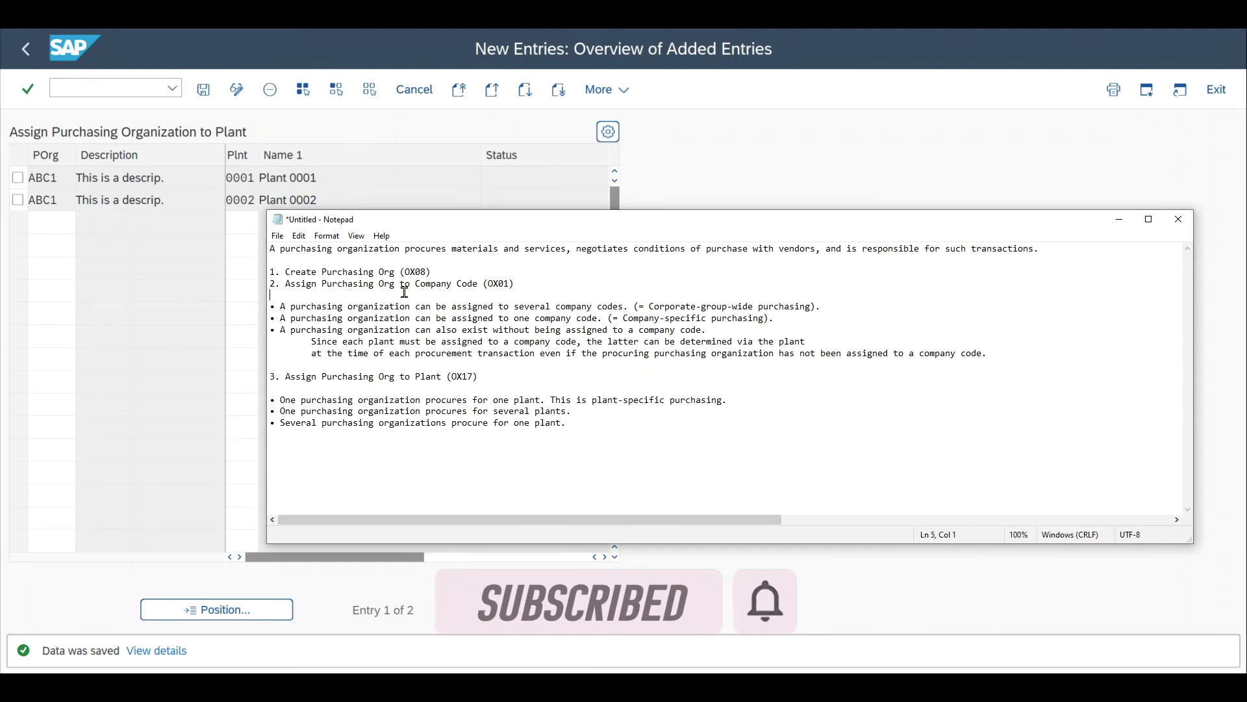
drag(524, 285, 260, 286)
click(480, 286)
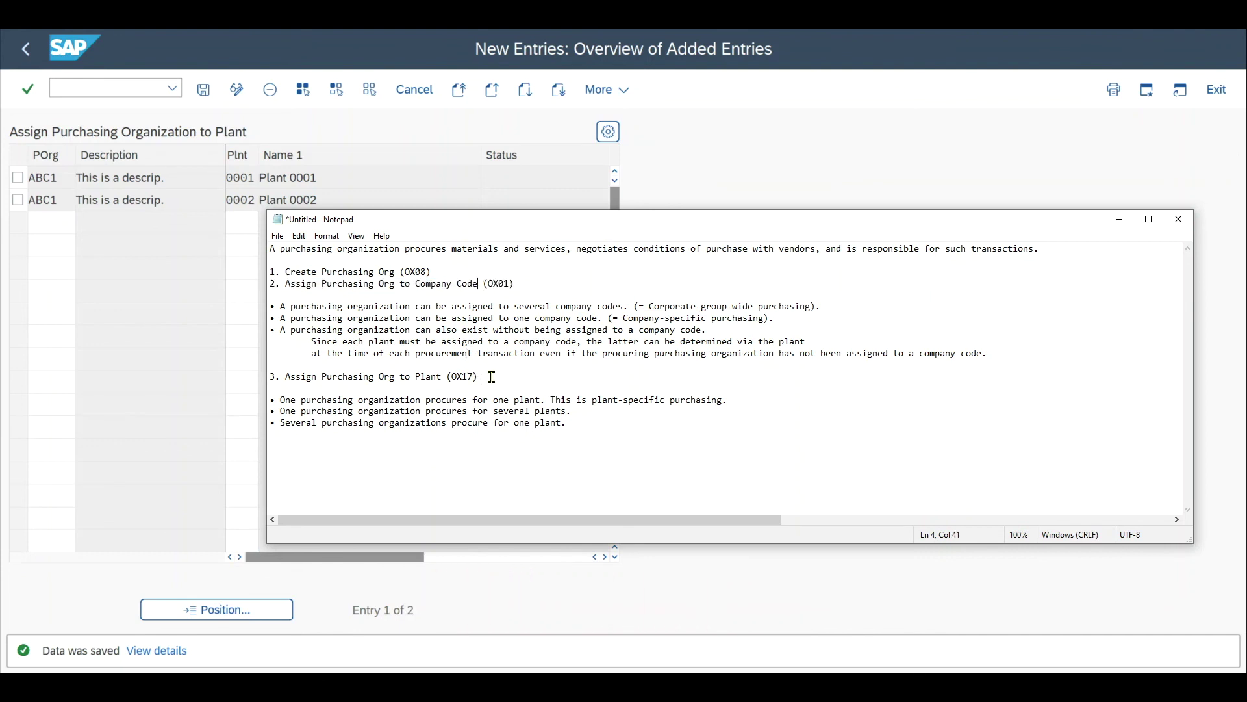
drag(492, 377, 263, 376)
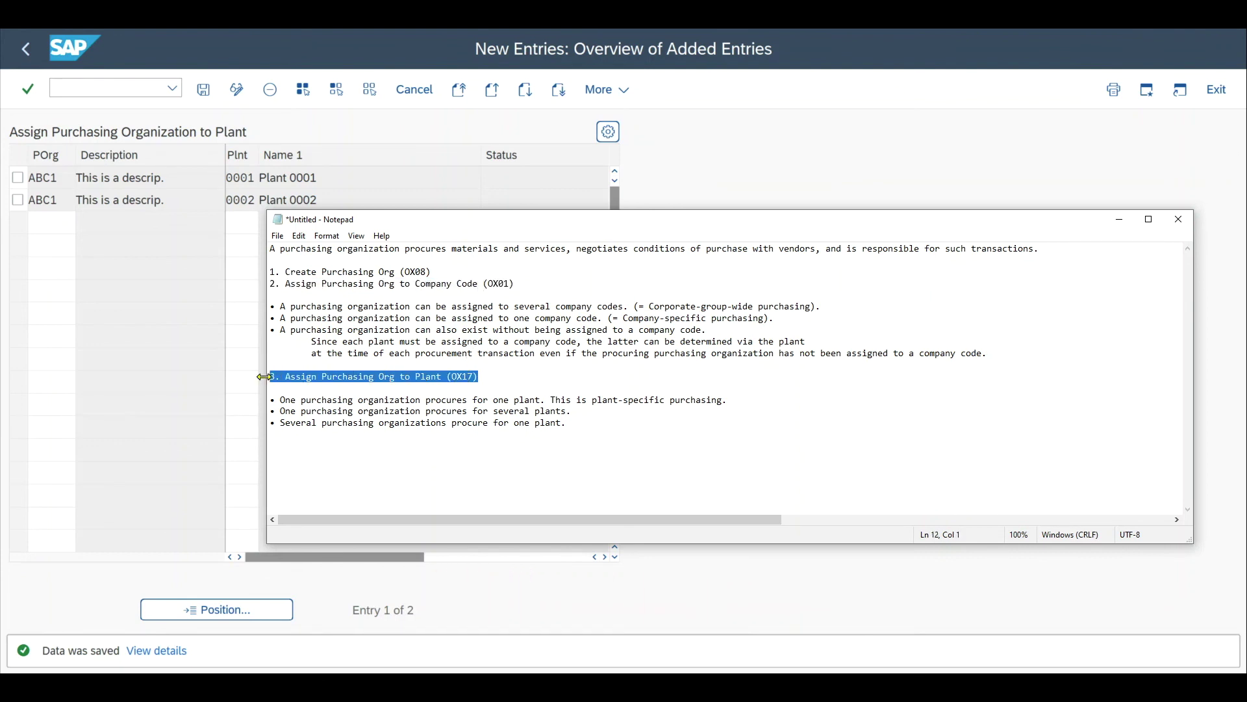